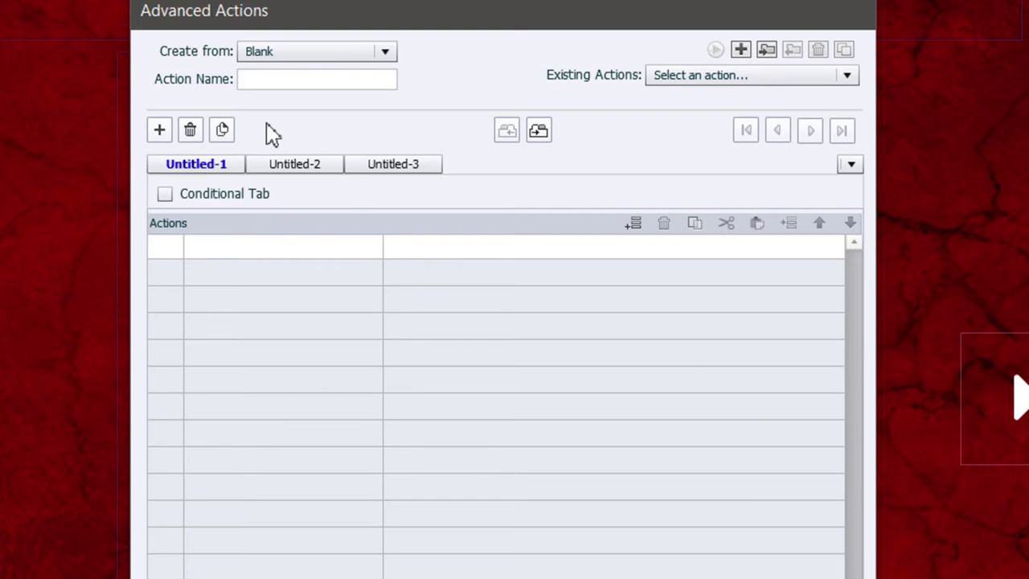
Make the first decision tab conditional and name the advanced action Left_Carousel.
click(165, 197)
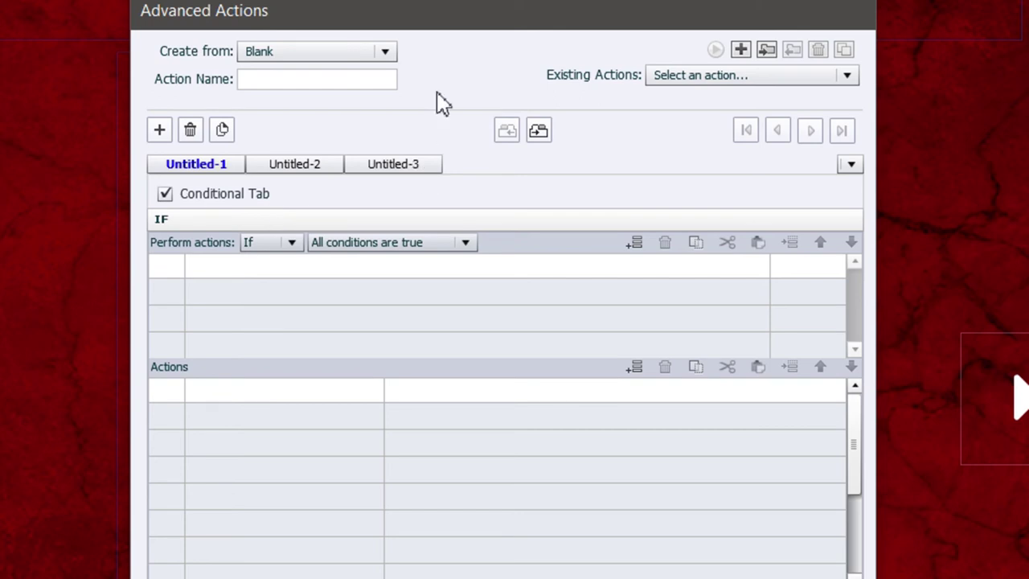
click(261, 82)
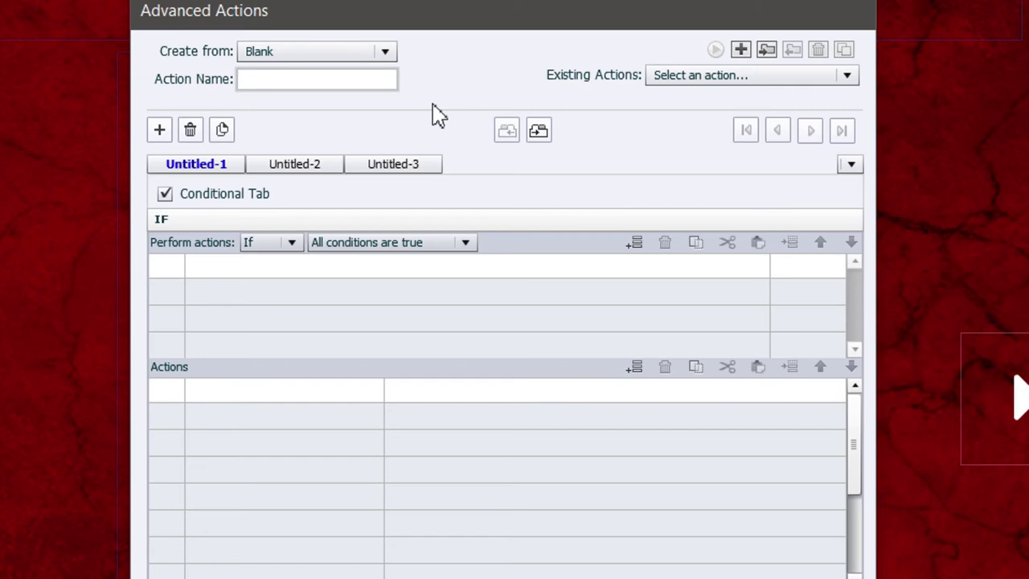
text(Left_Carousel)
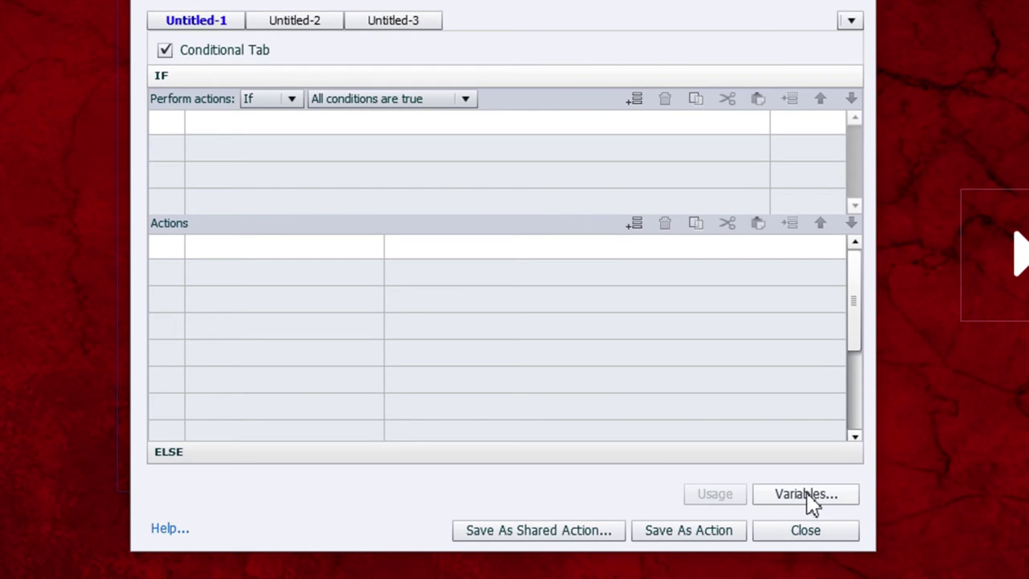
Create a user variable named v_Carousel_Tracker with a value of 1 and return to the advanced action.
click(808, 495)
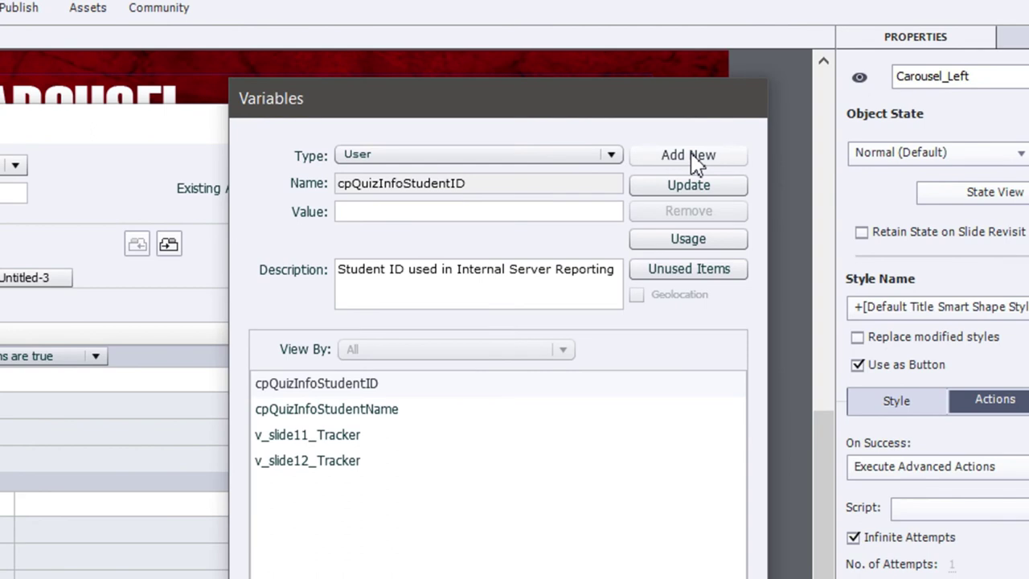
click(720, 143)
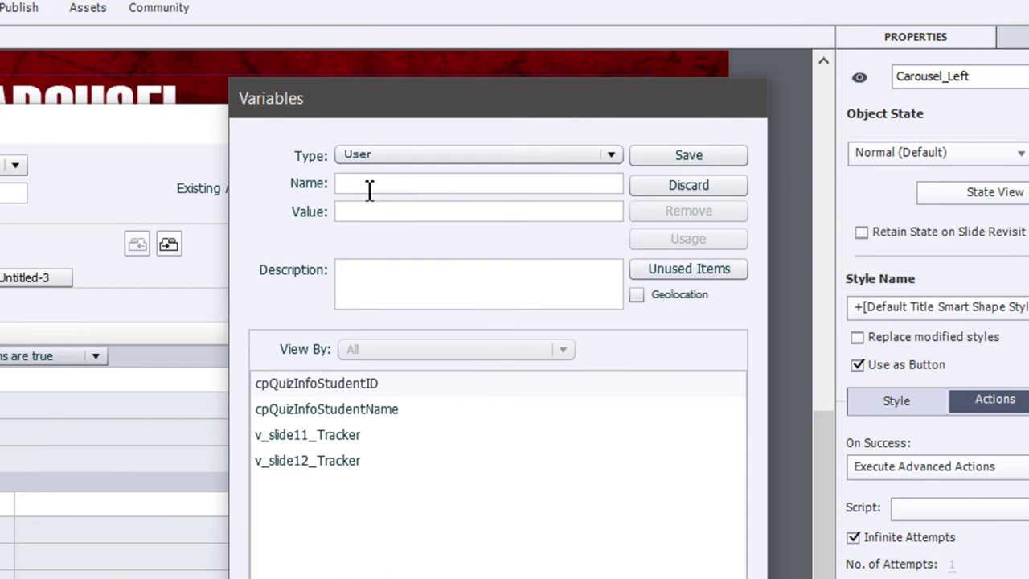
text(v_Carousel_Tracker)
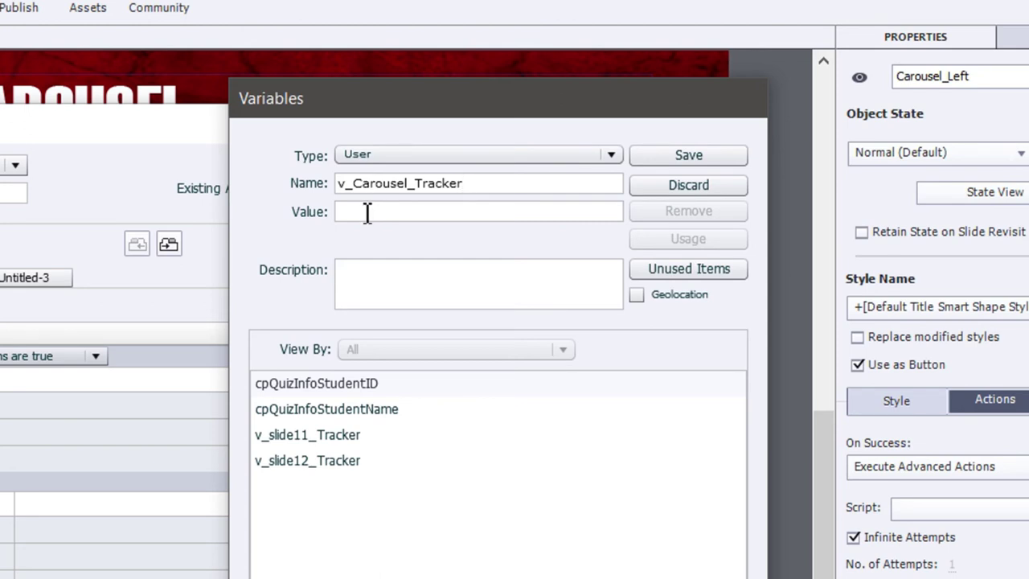
click(341, 212)
text(1)
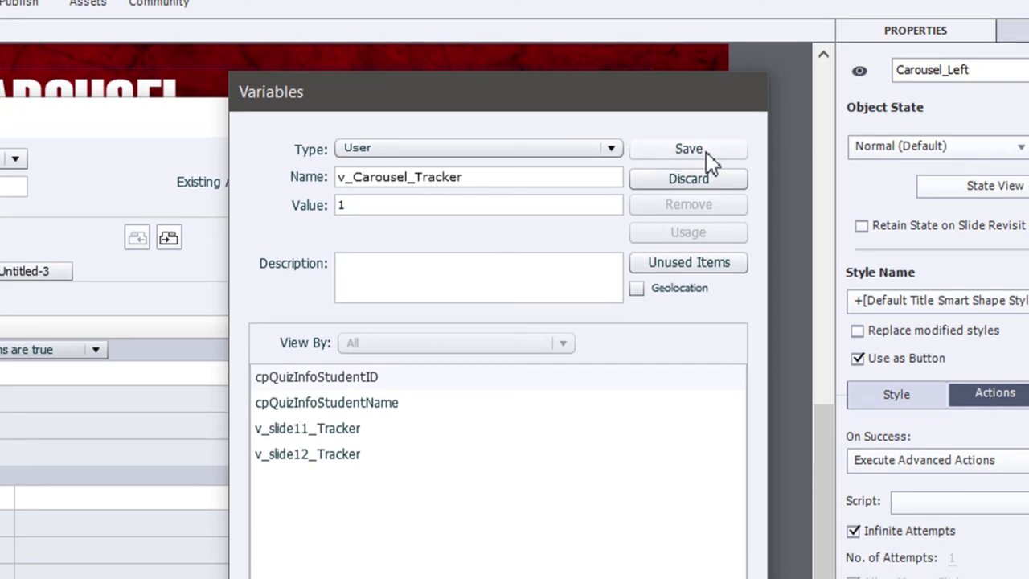
click(689, 152)
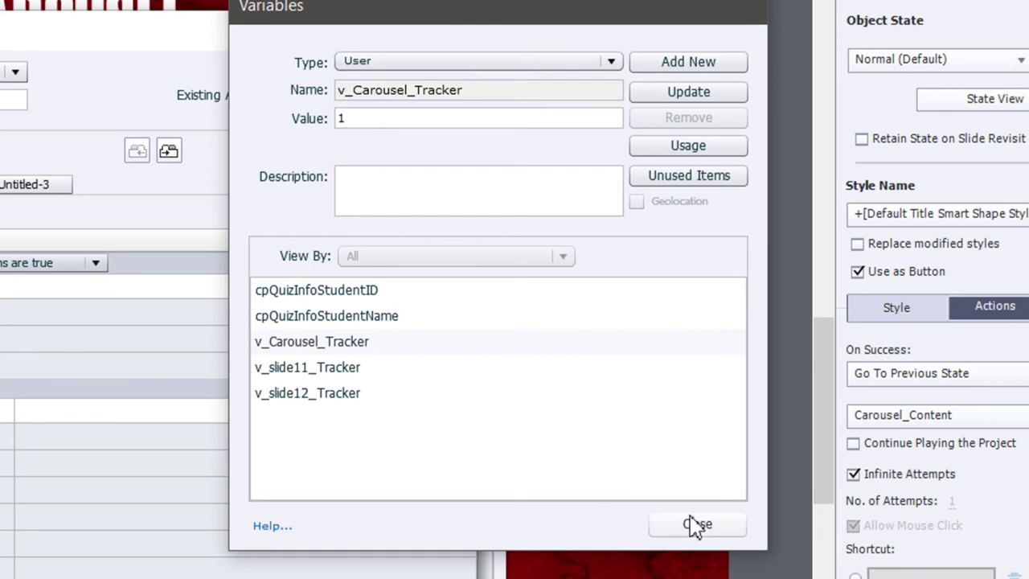
click(696, 524)
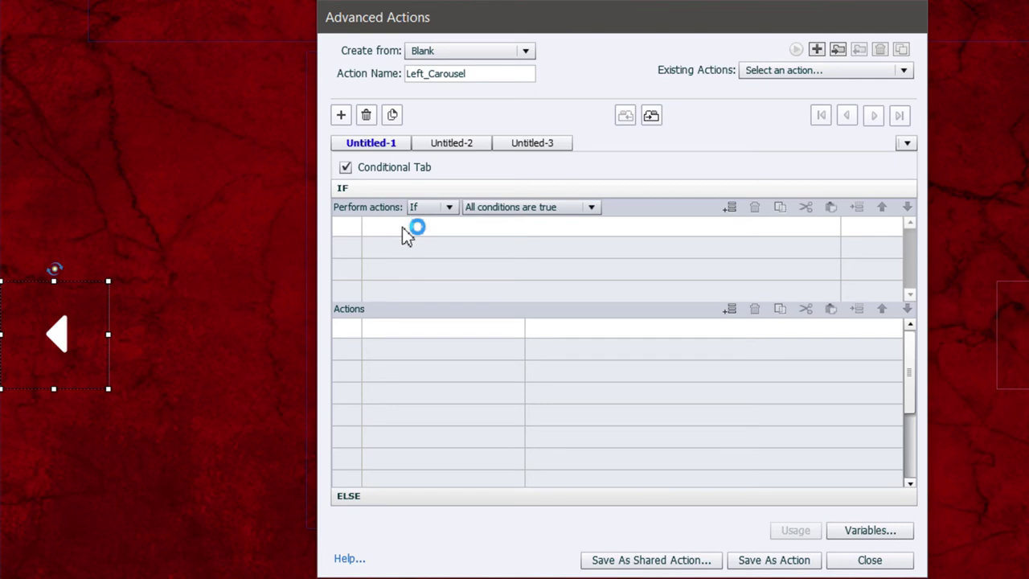
Define the IF condition as v_Carousel_Tracker lesser or equal to the literal 2.
click(406, 231)
click(405, 228)
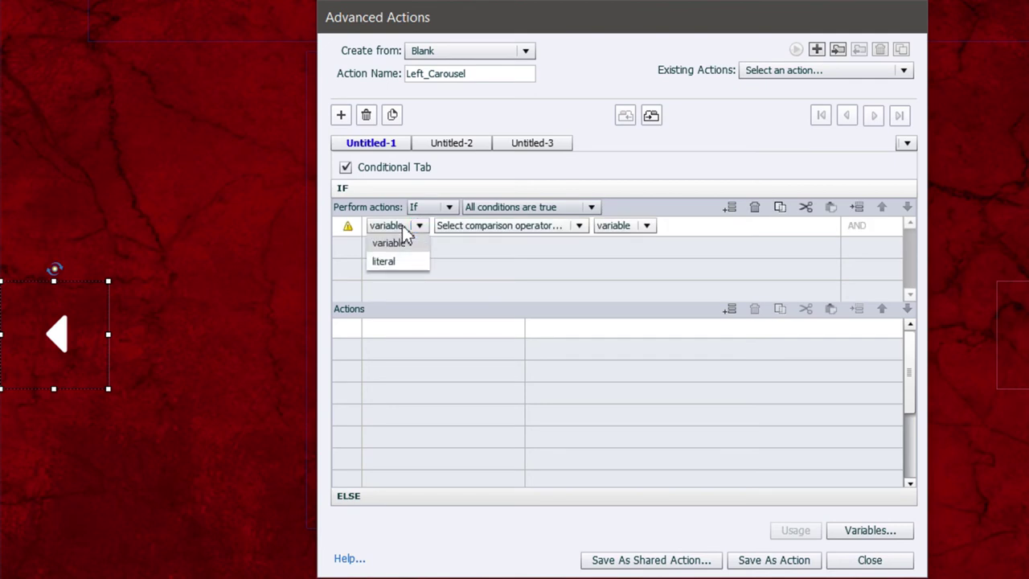
click(406, 243)
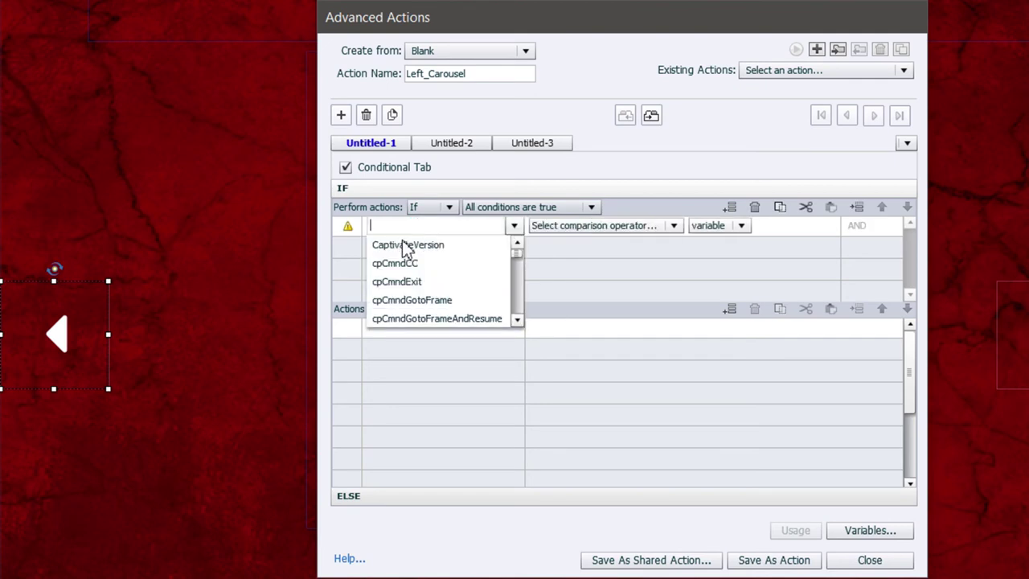
text(v_)
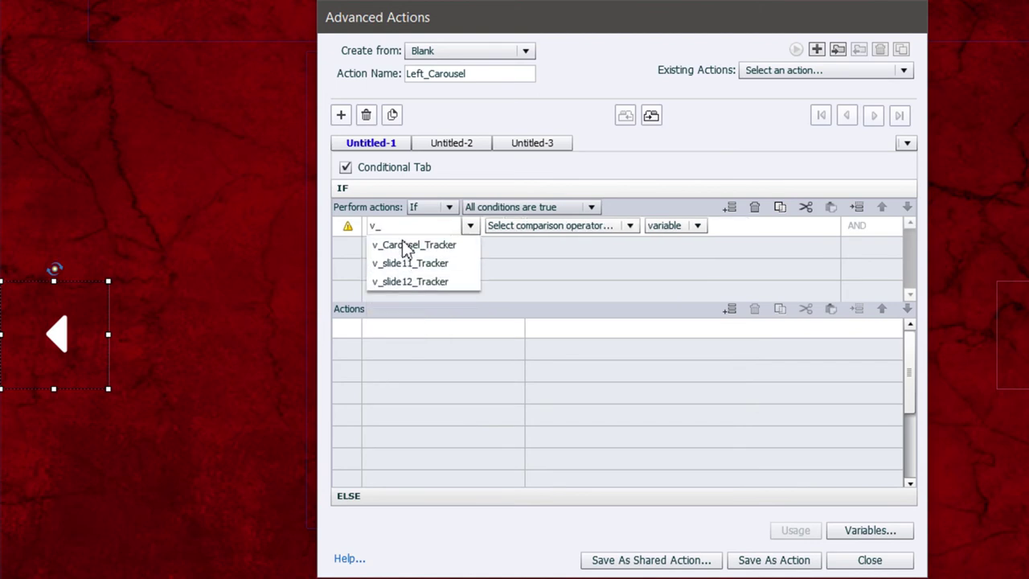
click(403, 244)
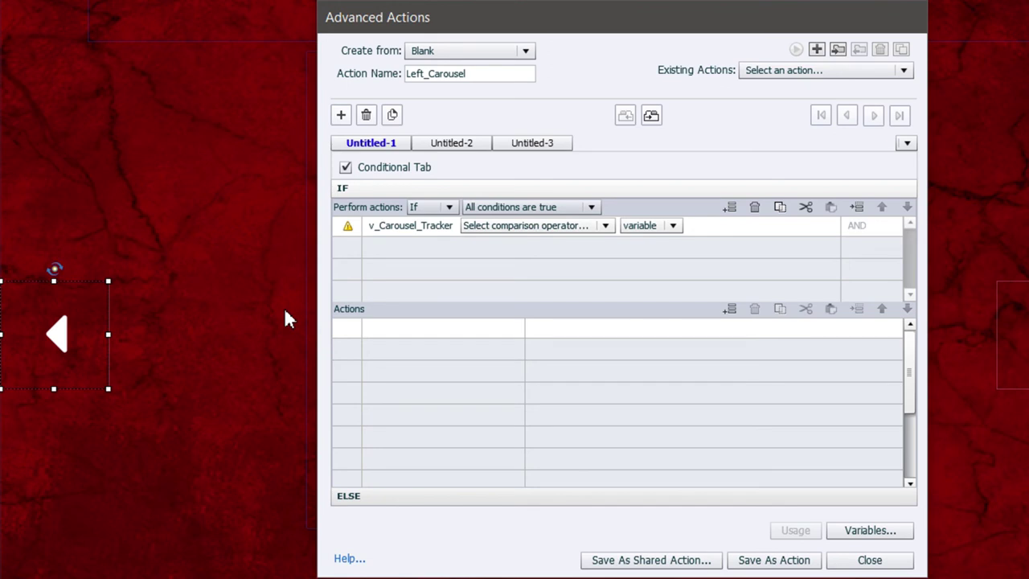
click(566, 227)
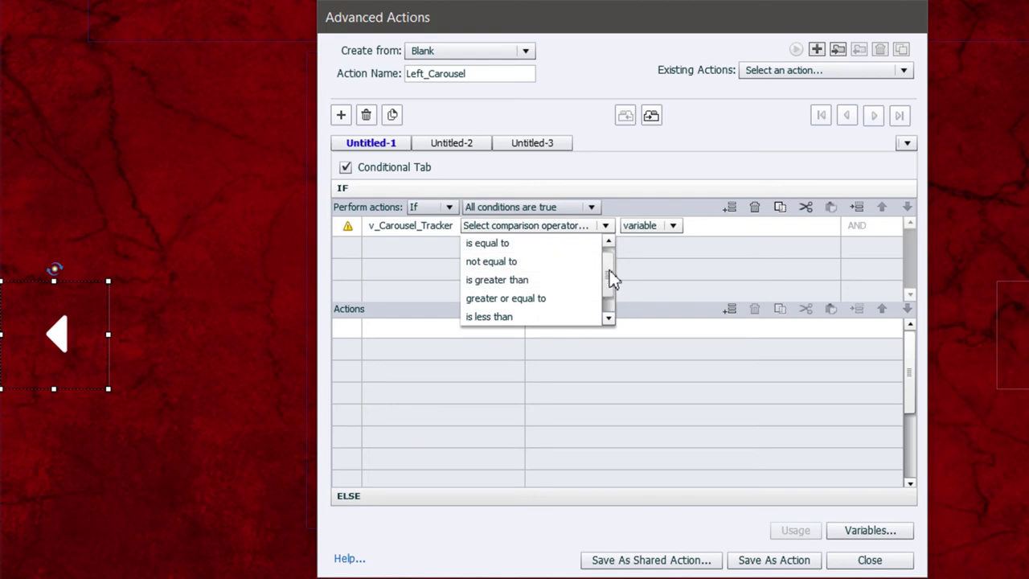
drag(609, 269, 611, 299)
click(496, 298)
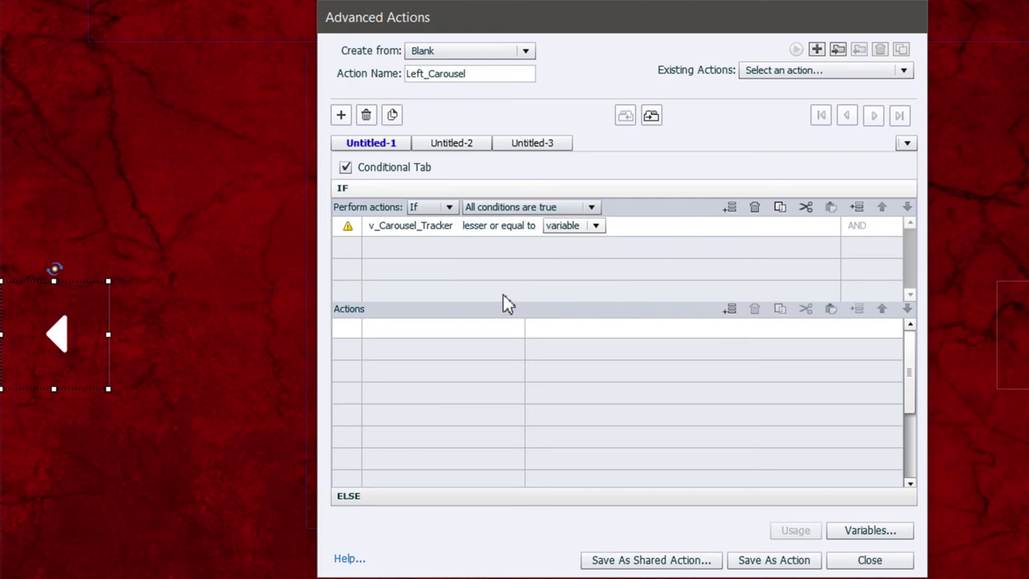
click(572, 229)
click(582, 264)
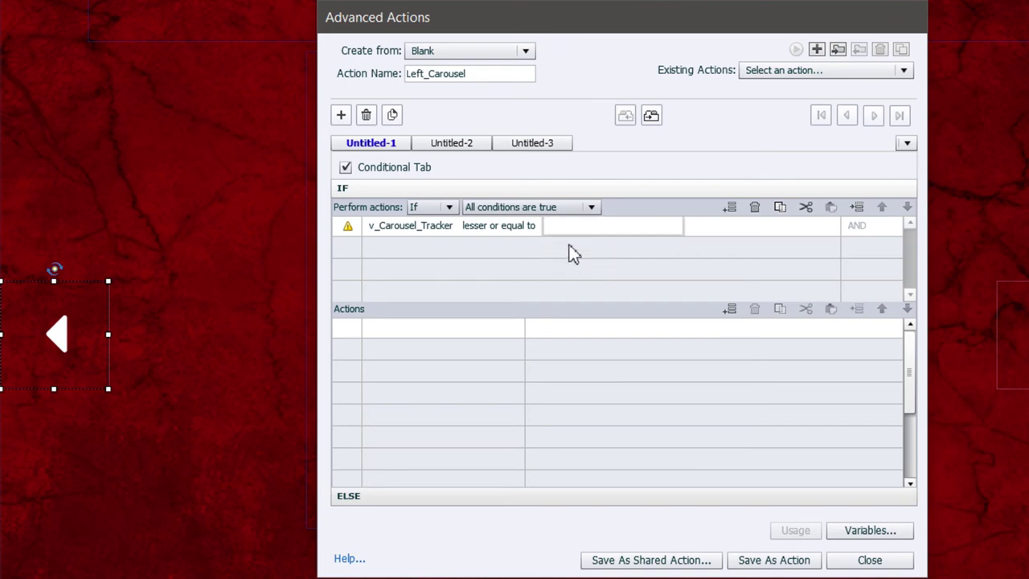
text(2)
key(Return)
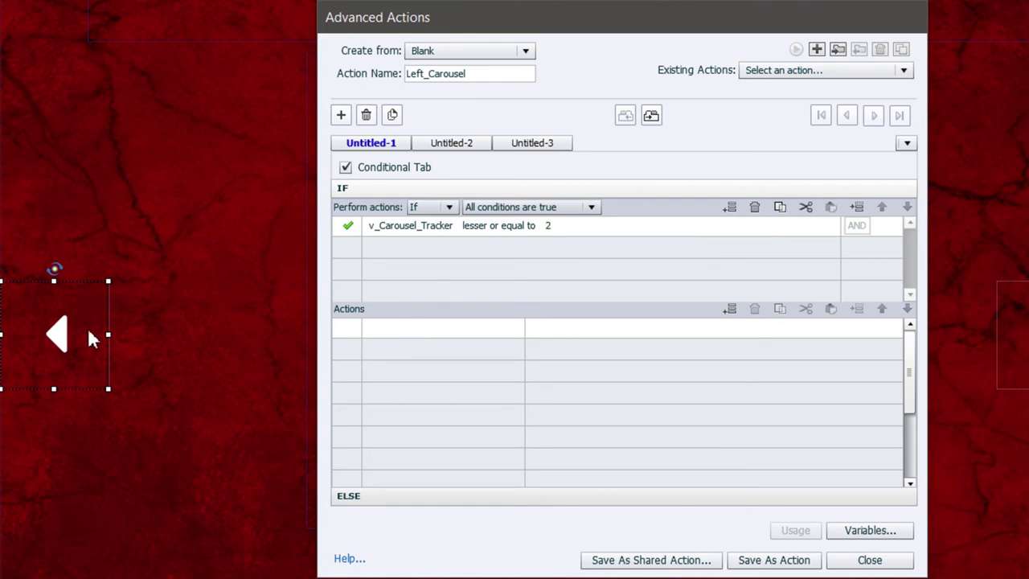
Add a Hide action for Carousel_Left as the first action of the IF block.
double_click(420, 328)
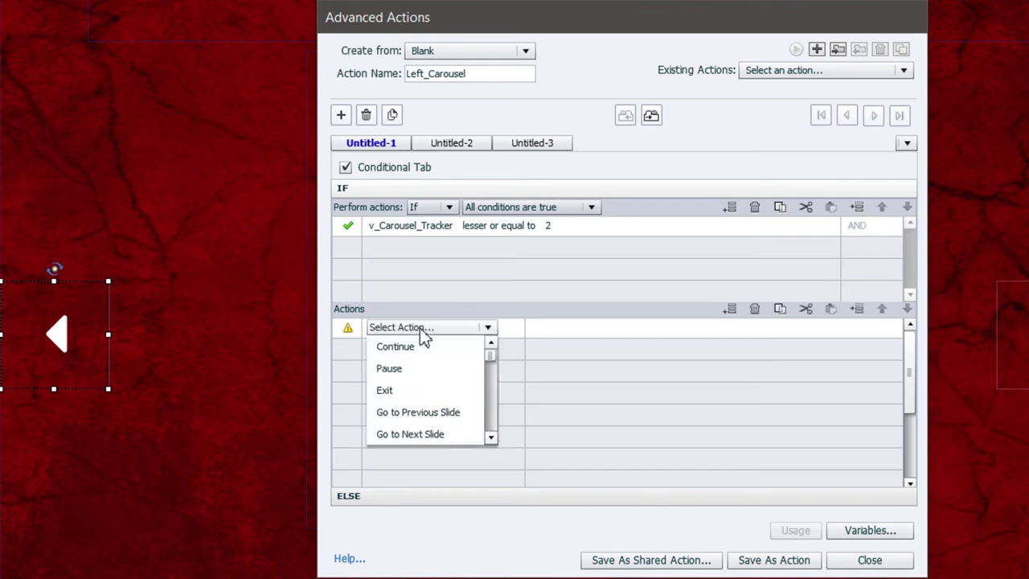
key(h)
click(407, 350)
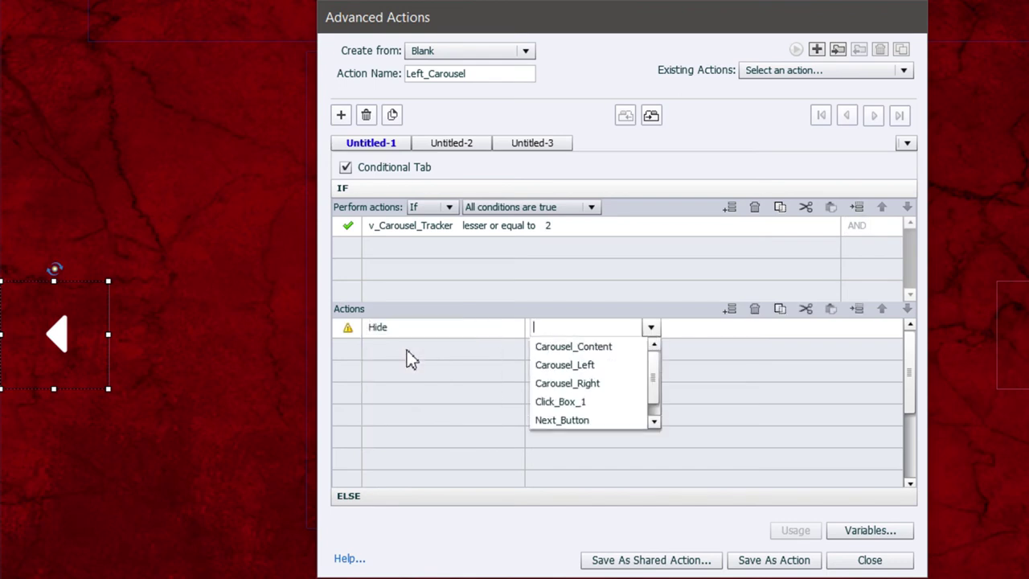
click(575, 366)
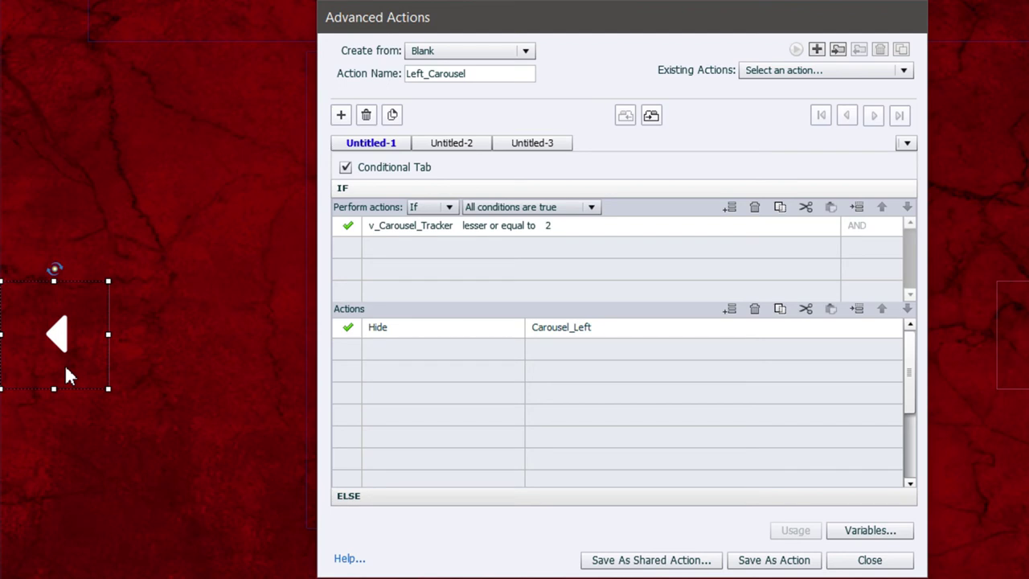
Add a Go To Previous State action for Carousel_Content below the Hide action.
double_click(387, 358)
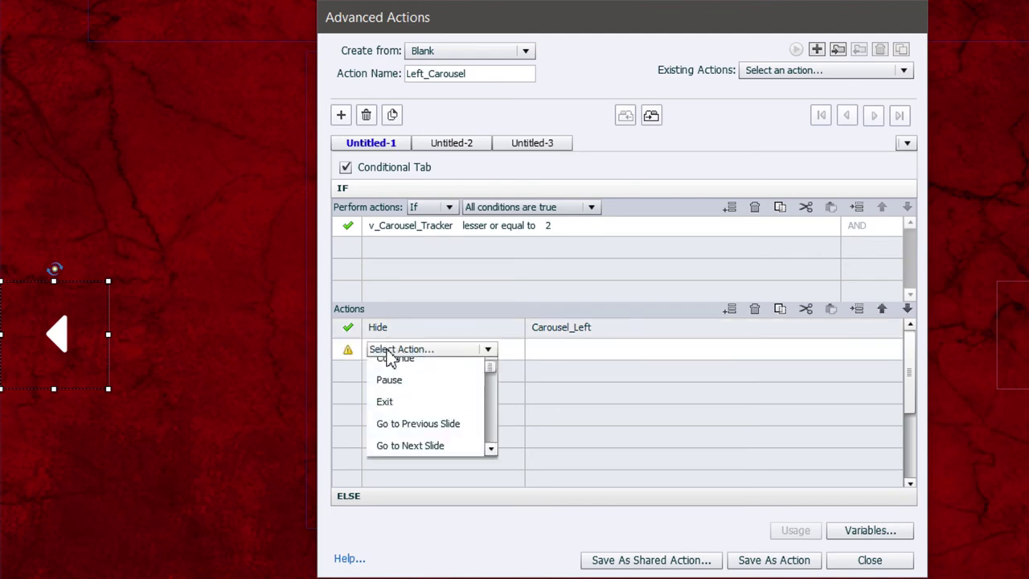
key(g)
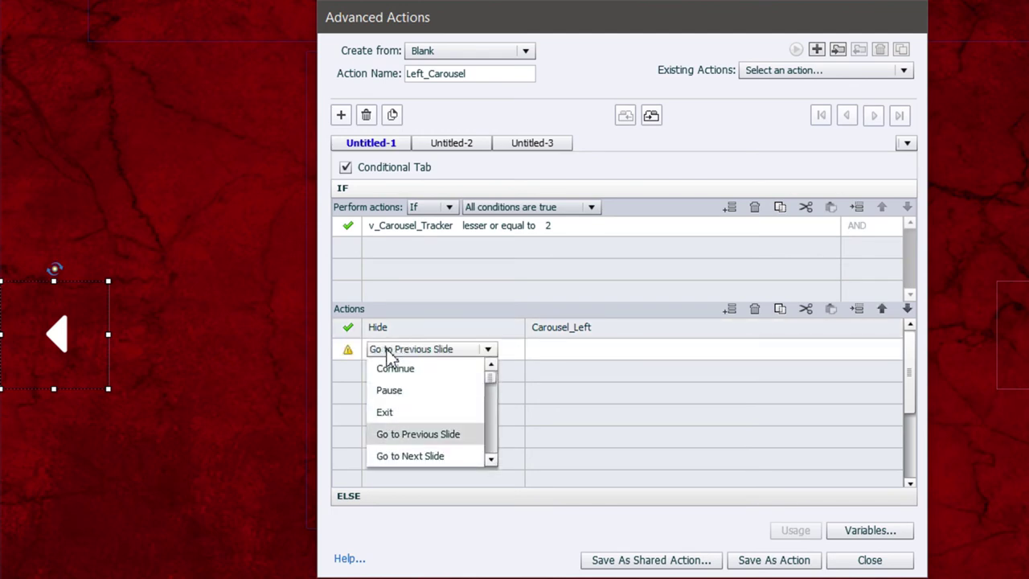
key(Down)
key(g)
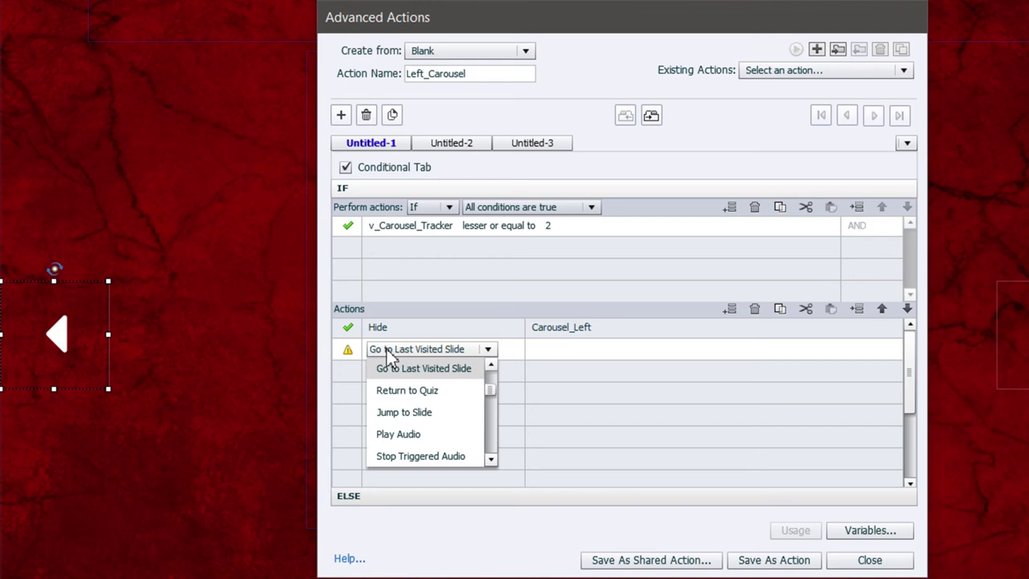
key(g)
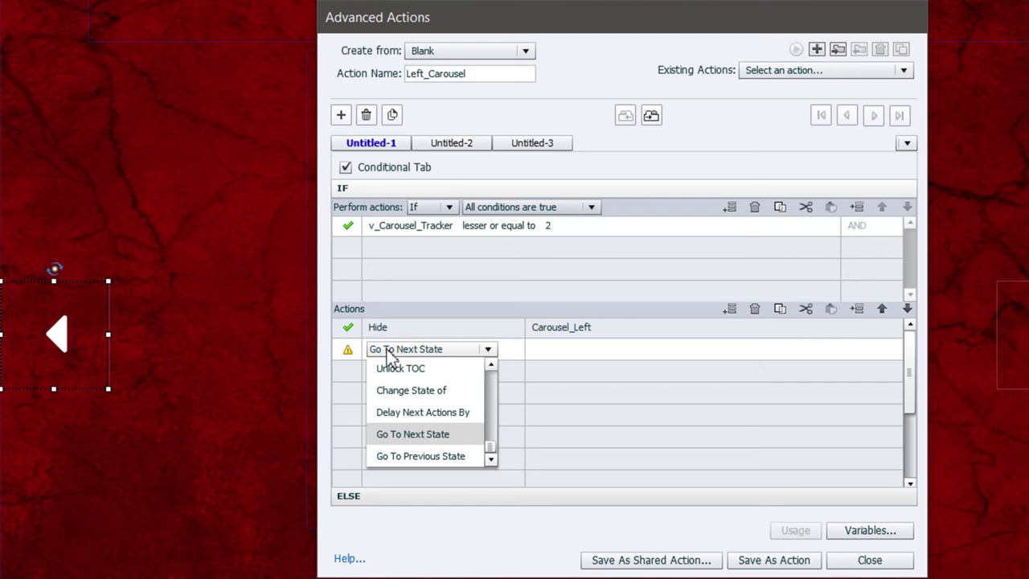
key(g)
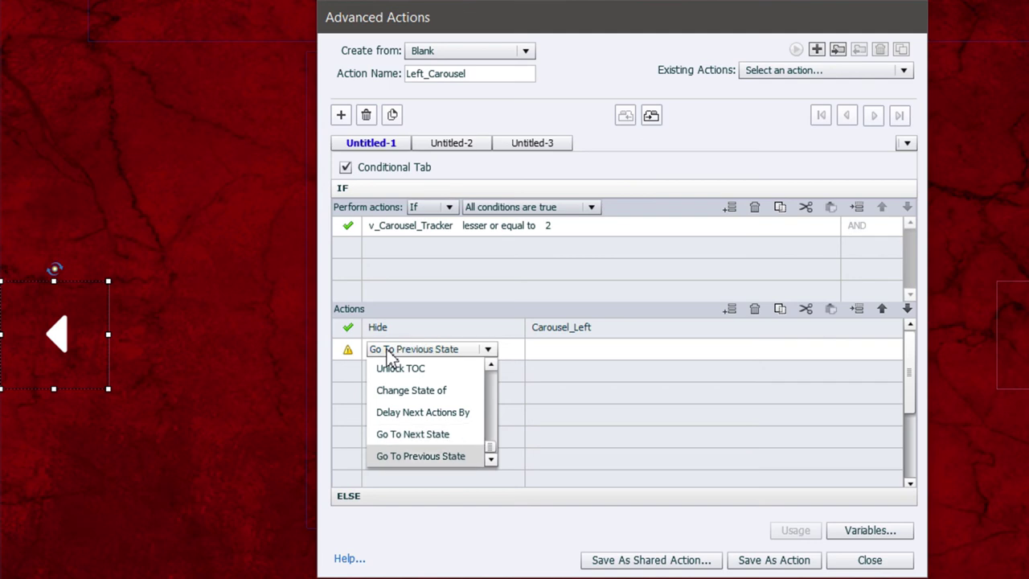
click(409, 456)
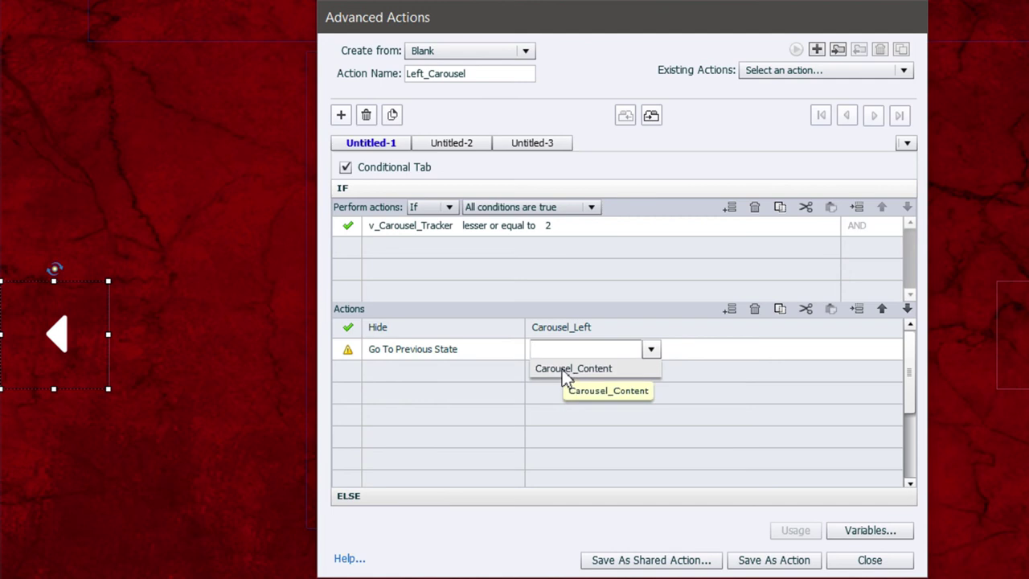
click(610, 371)
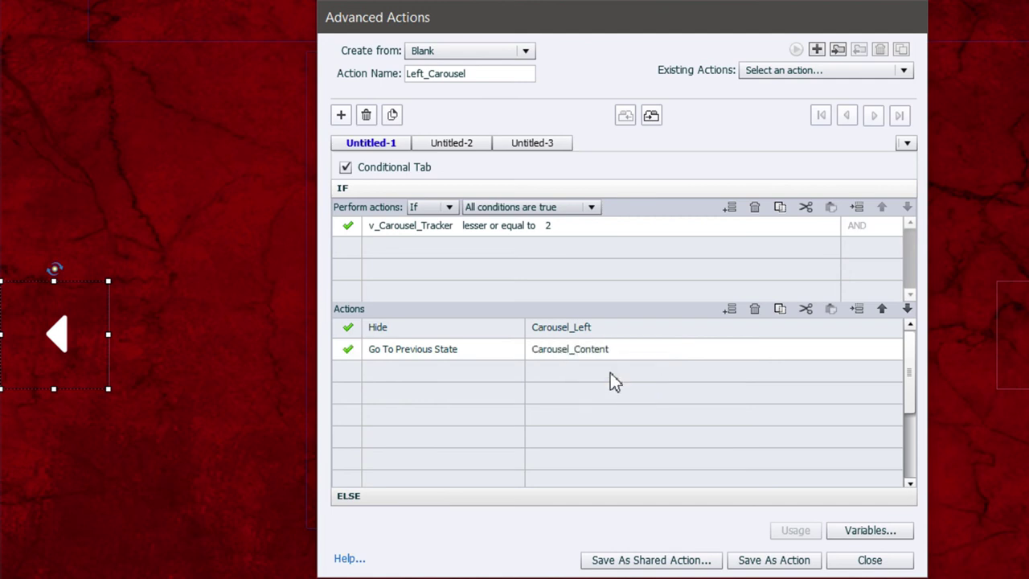
Add a Decrement action that reduces v_Carousel_Tracker by 1 as the third IF action.
double_click(388, 379)
click(388, 376)
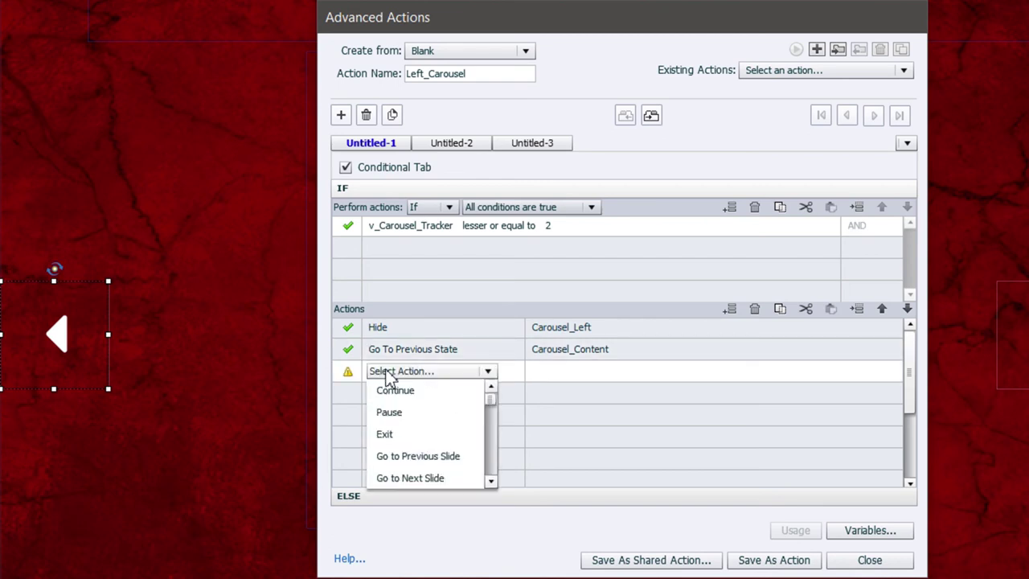
key(d)
key(d)
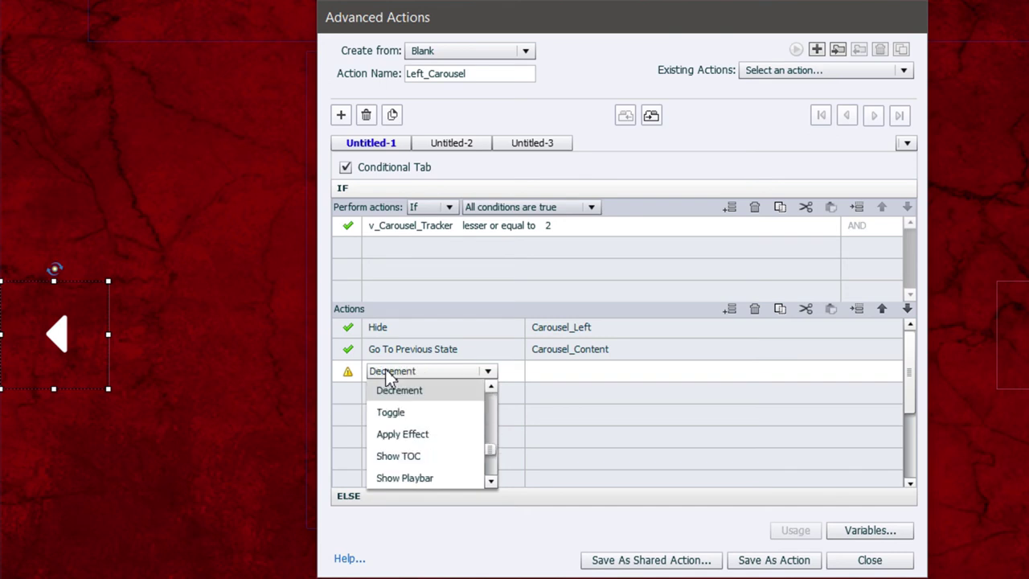
click(410, 394)
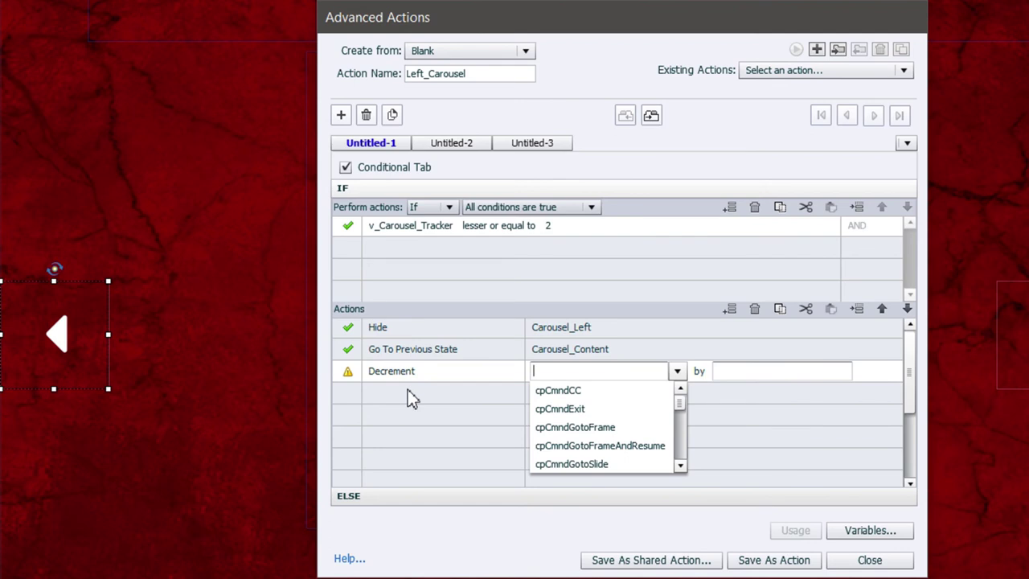
text(v_)
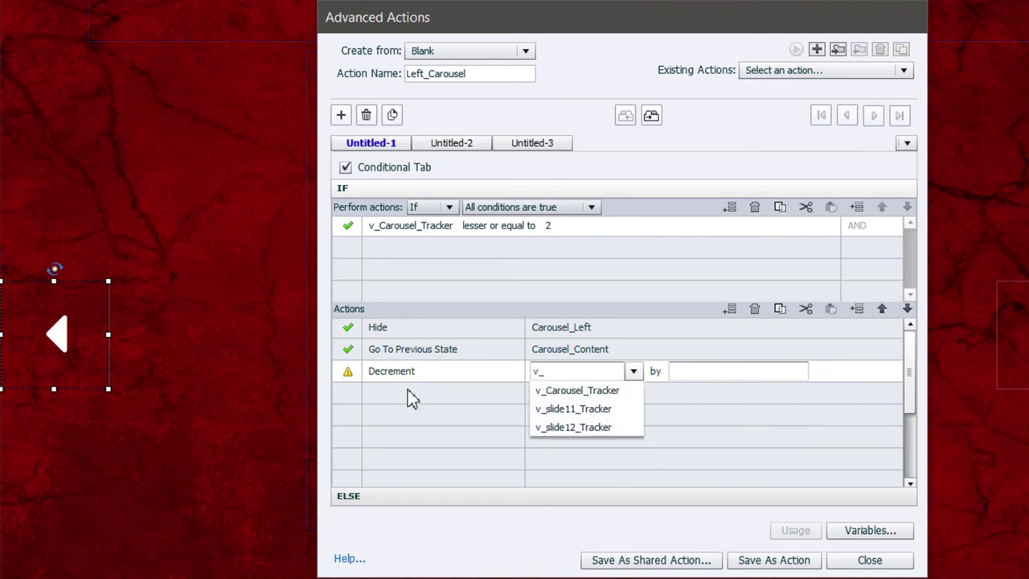
key(Down)
key(Return)
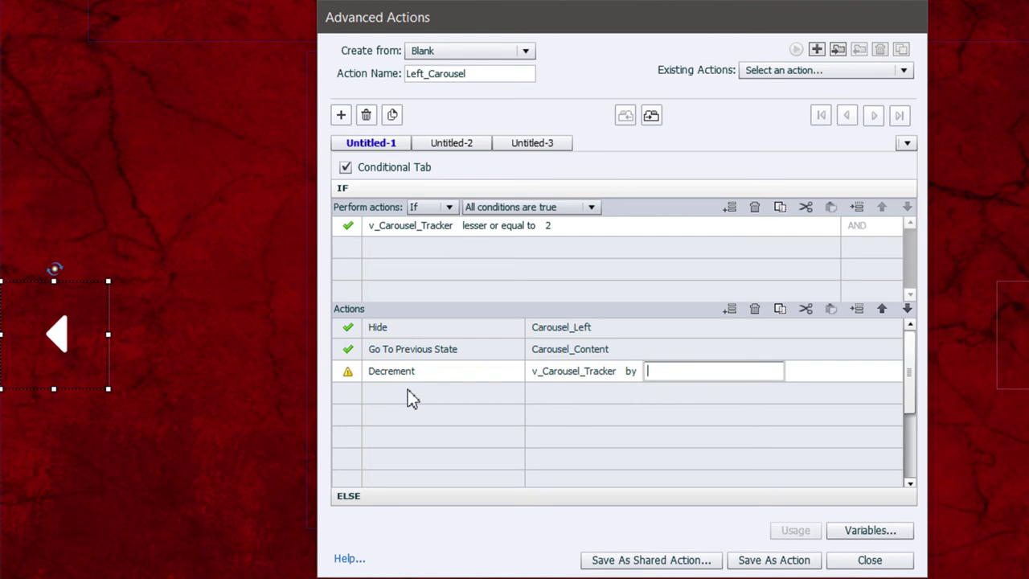
text(1)
key(Return)
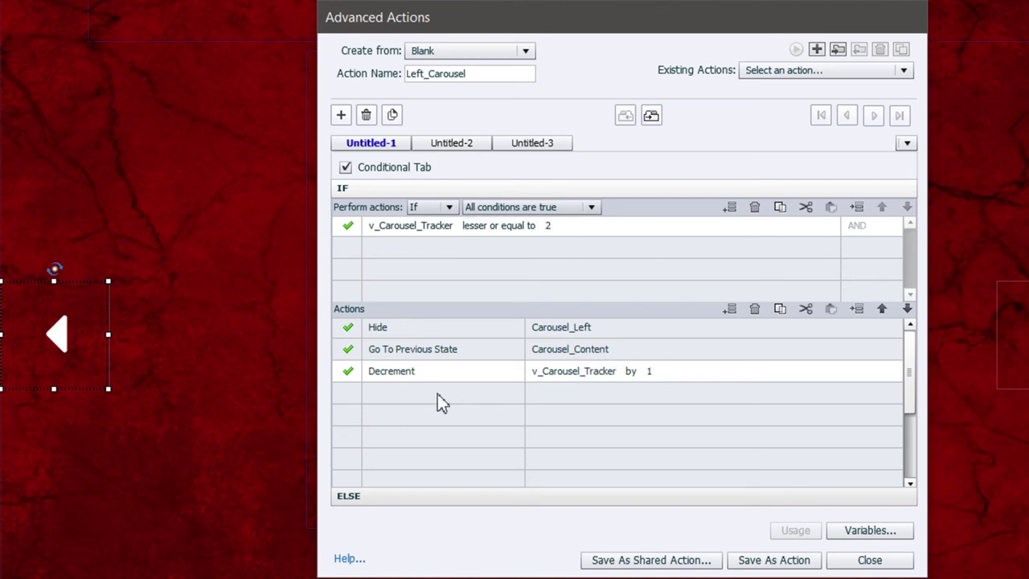
Add a Show action for Carousel_Right as the fourth action of the IF block.
double_click(392, 392)
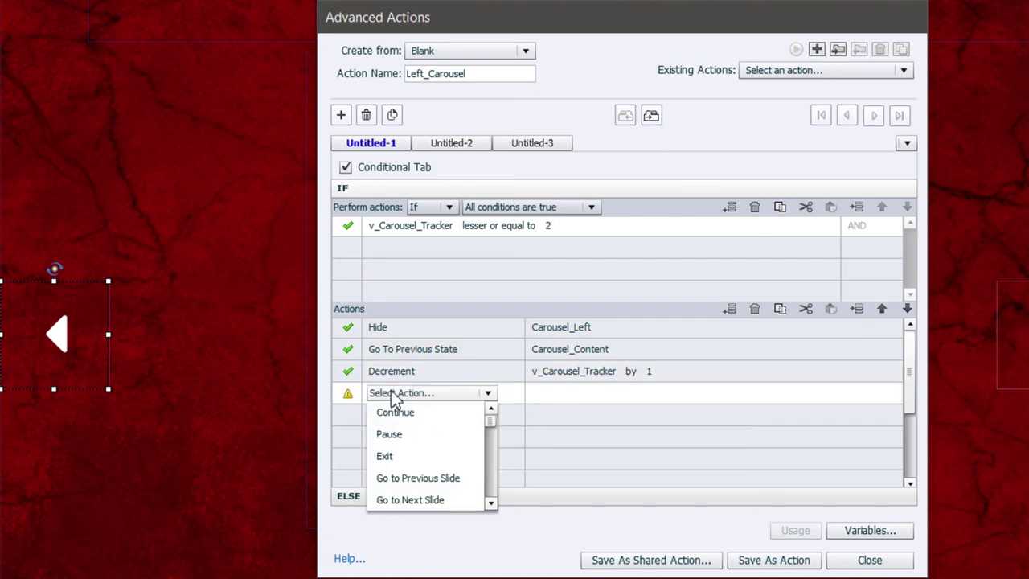
scroll(391, 402, down, 5)
click(395, 435)
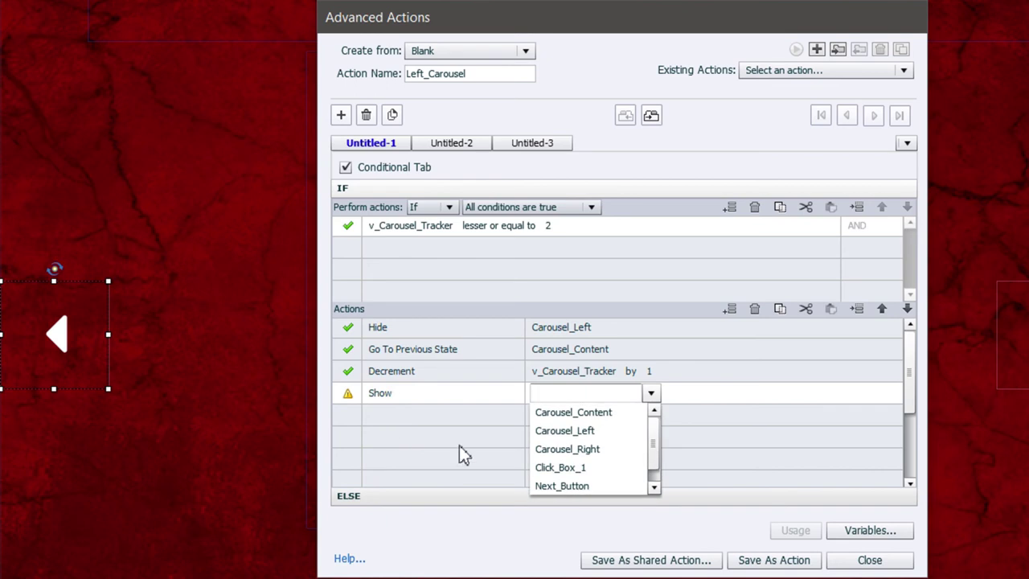
click(553, 450)
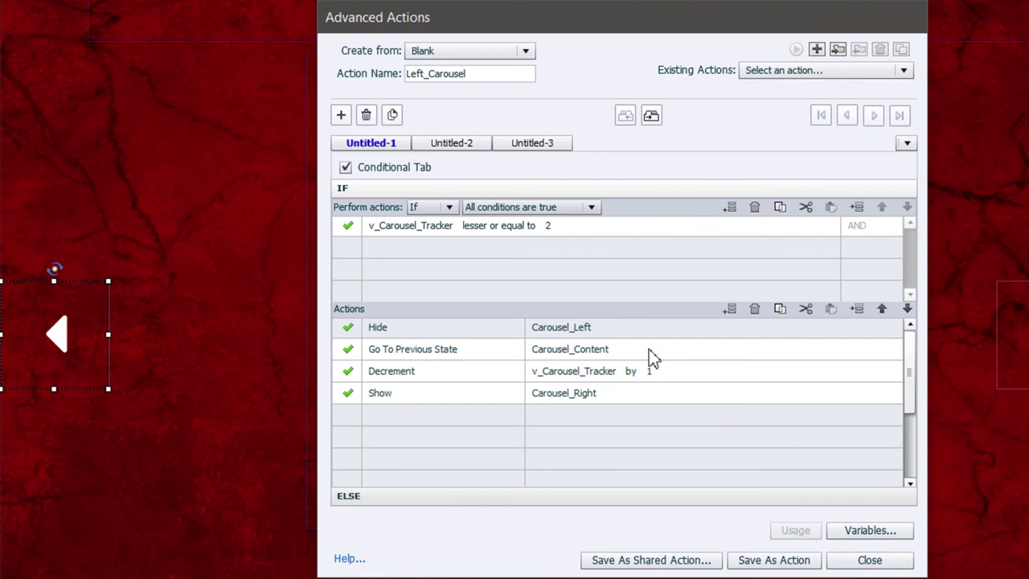
Copy the Go To Previous State, Decrement and Show actions from the IF block into the ELSE block.
click(779, 308)
click(484, 498)
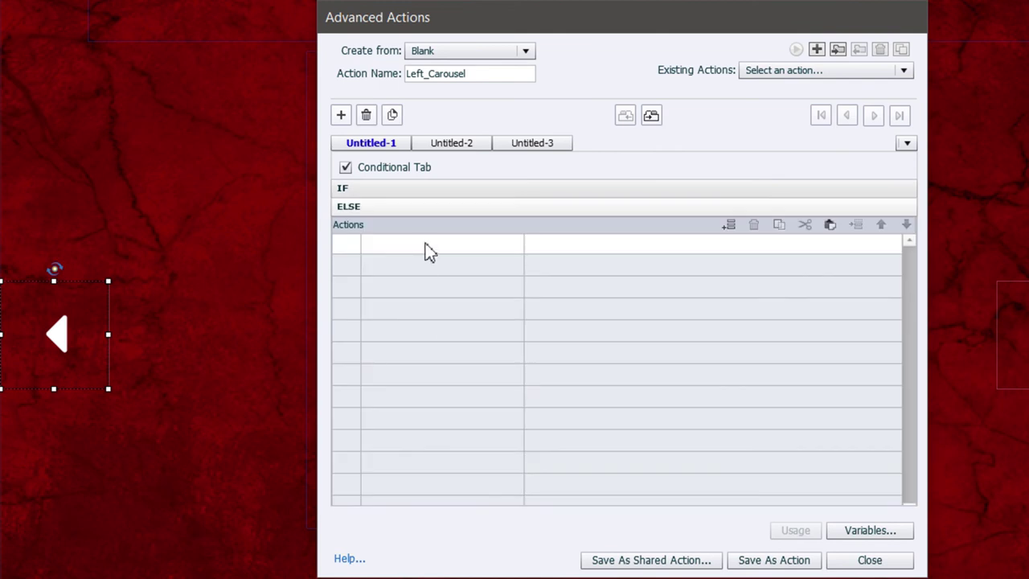
click(831, 225)
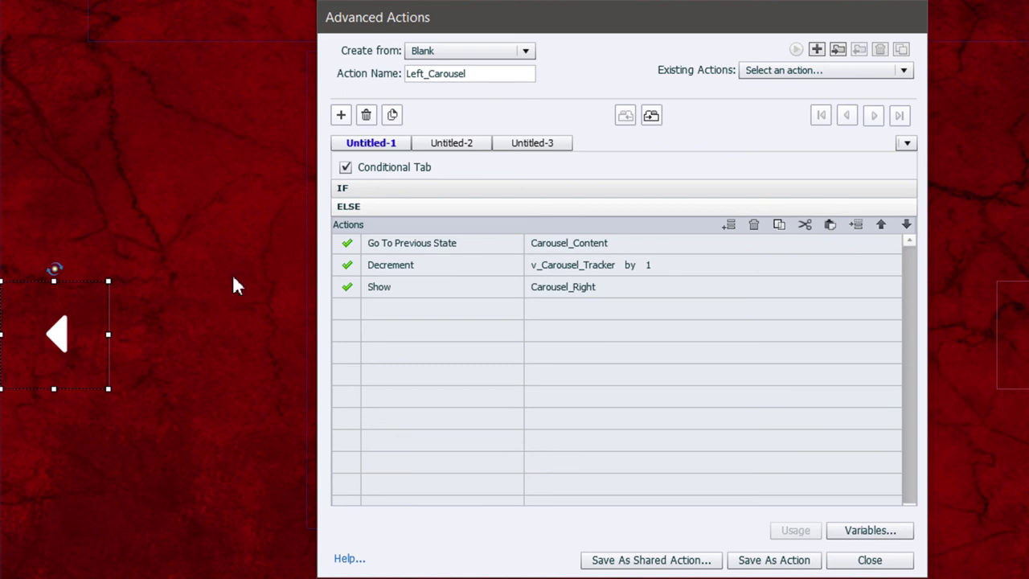
Save Left_Carousel as an advanced action and close the Advanced Actions dialog.
click(770, 561)
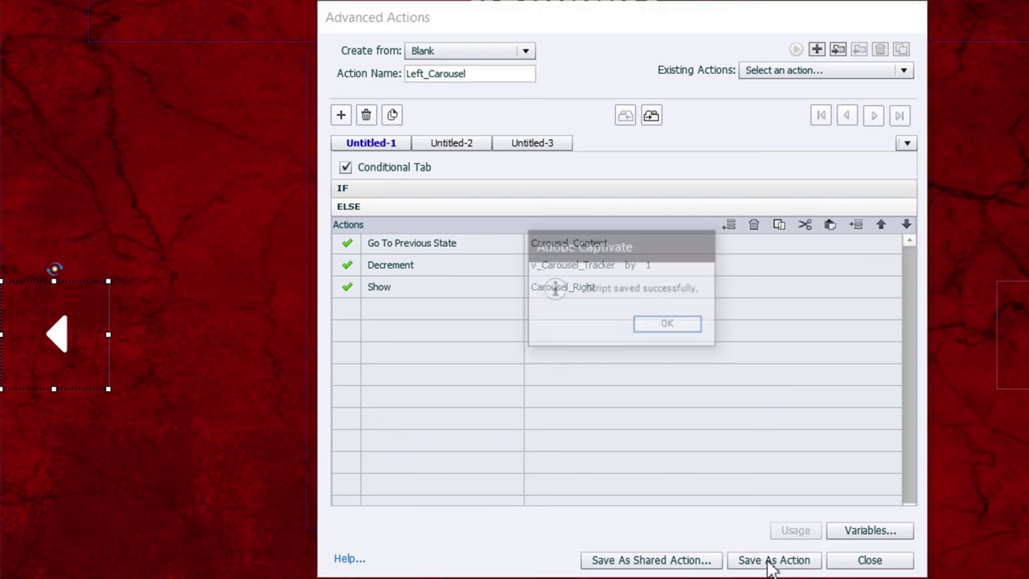
click(664, 325)
click(869, 566)
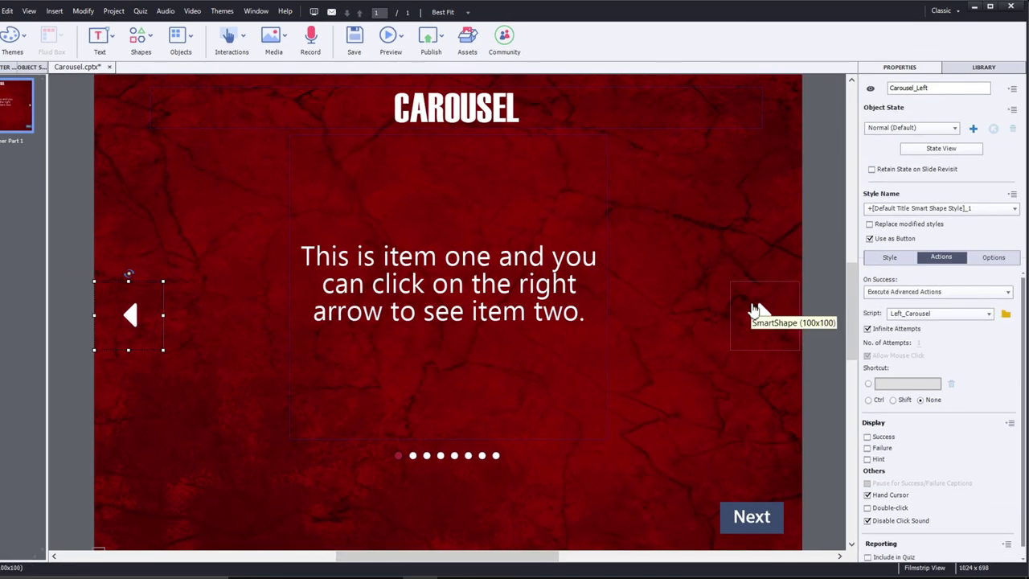
Set the Carousel_Right button's On Success action to Execute Advanced Actions and open the Advanced Actions dialog for it.
click(756, 314)
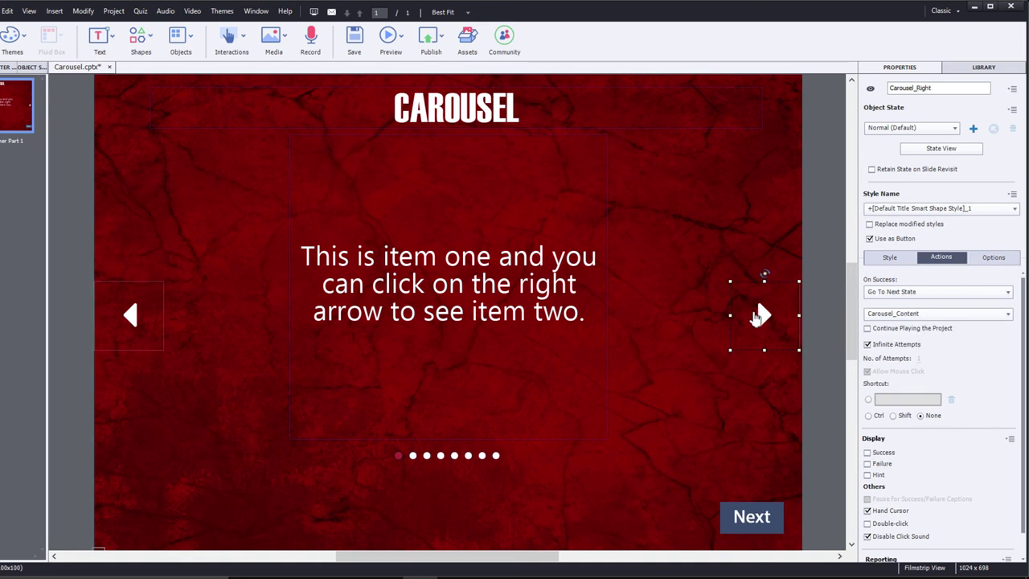
click(884, 294)
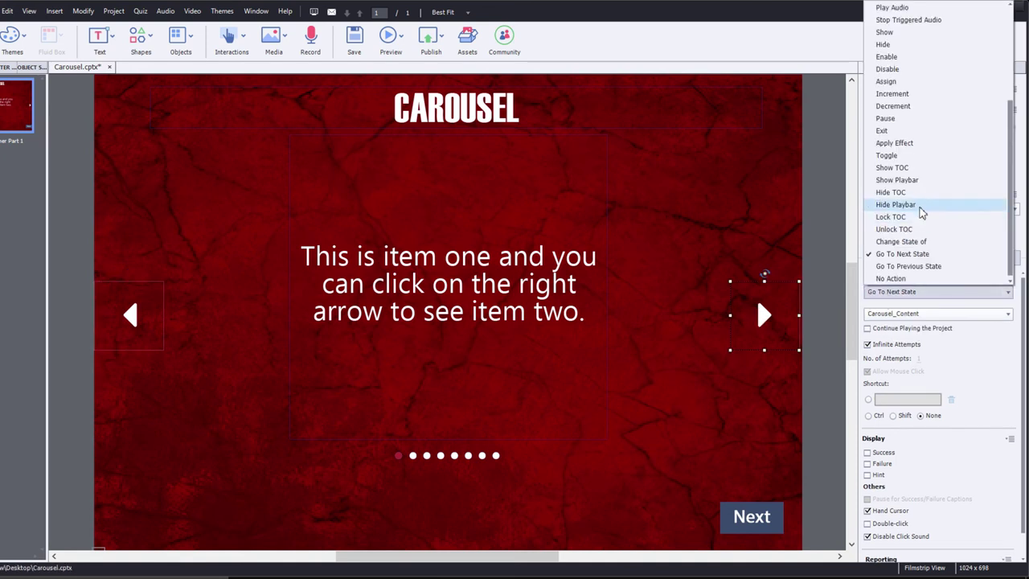
scroll(933, 172, up, 5)
key(Escape)
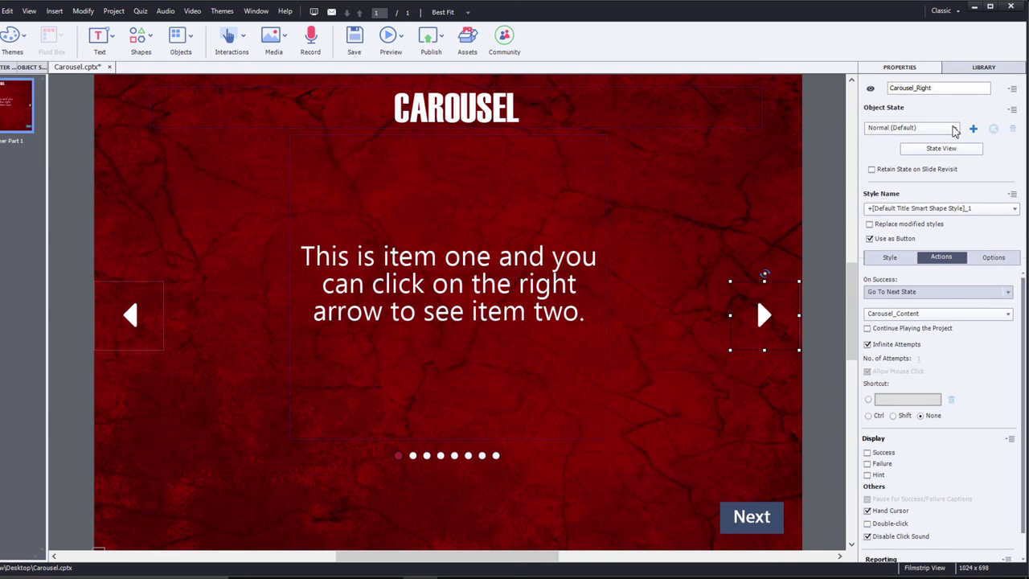
click(1005, 314)
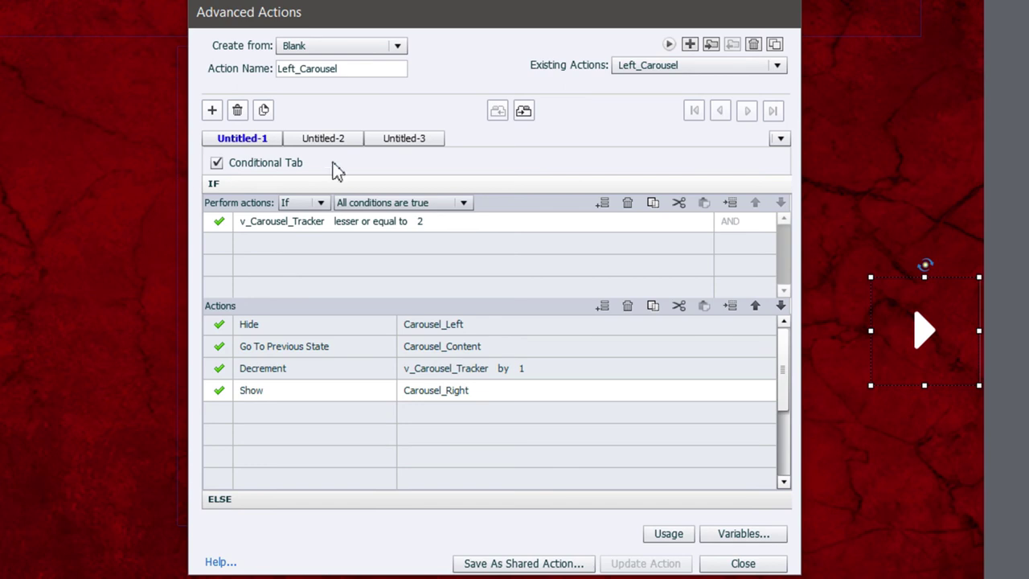
Create a new blank conditional action and use v_Carousel_Tracker as the variable of its IF condition.
click(689, 45)
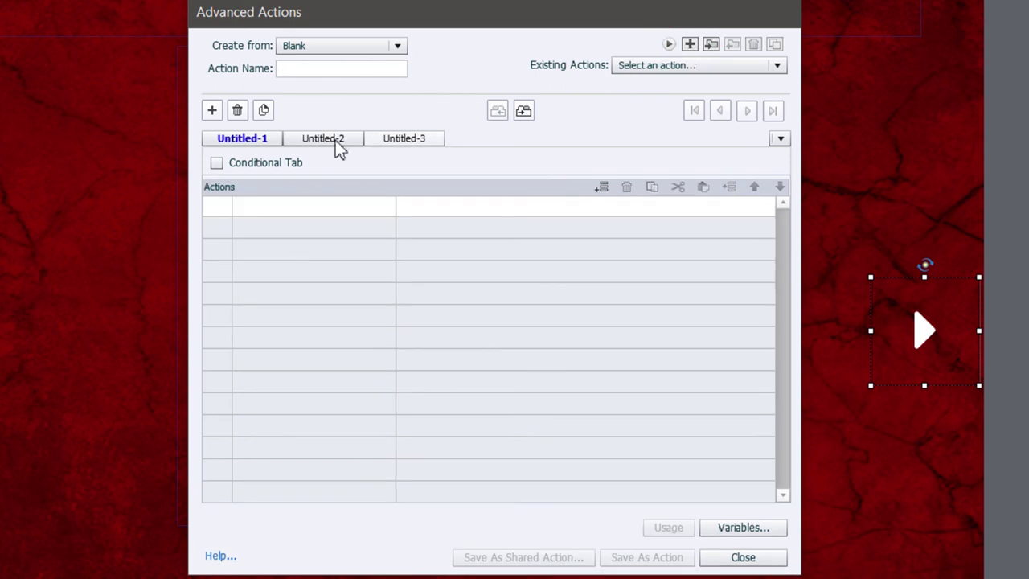
click(216, 162)
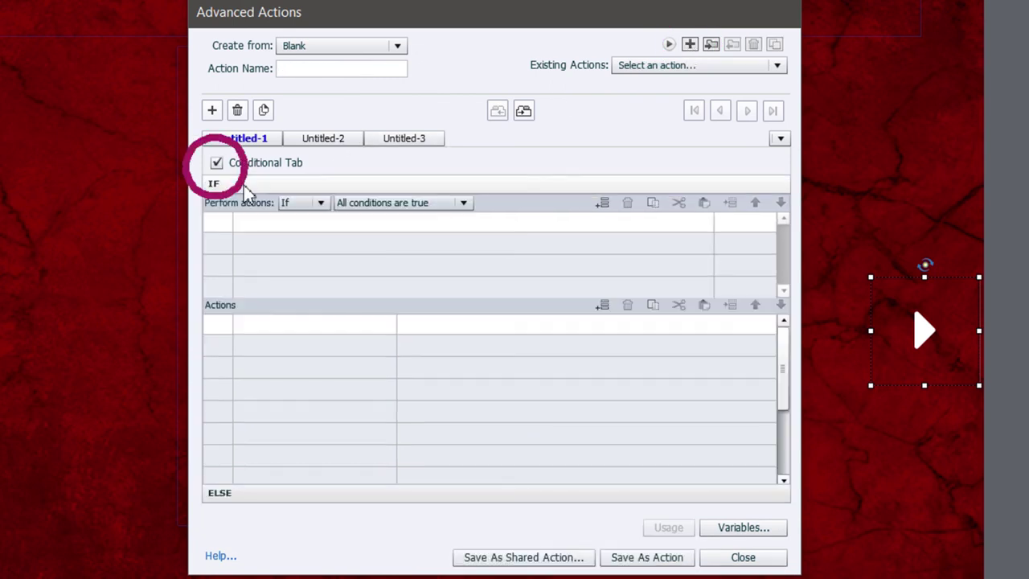
click(266, 226)
click(269, 225)
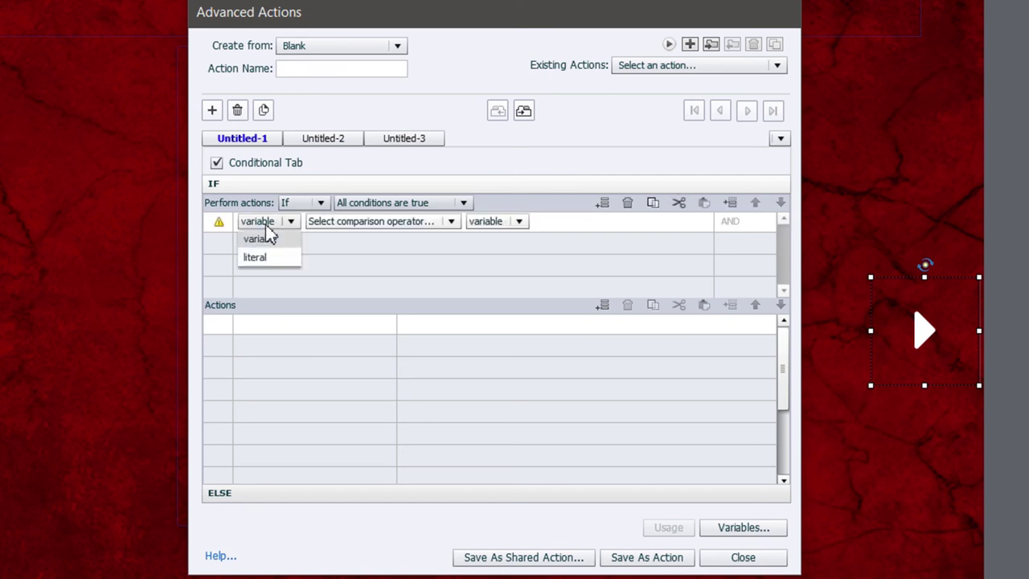
click(270, 239)
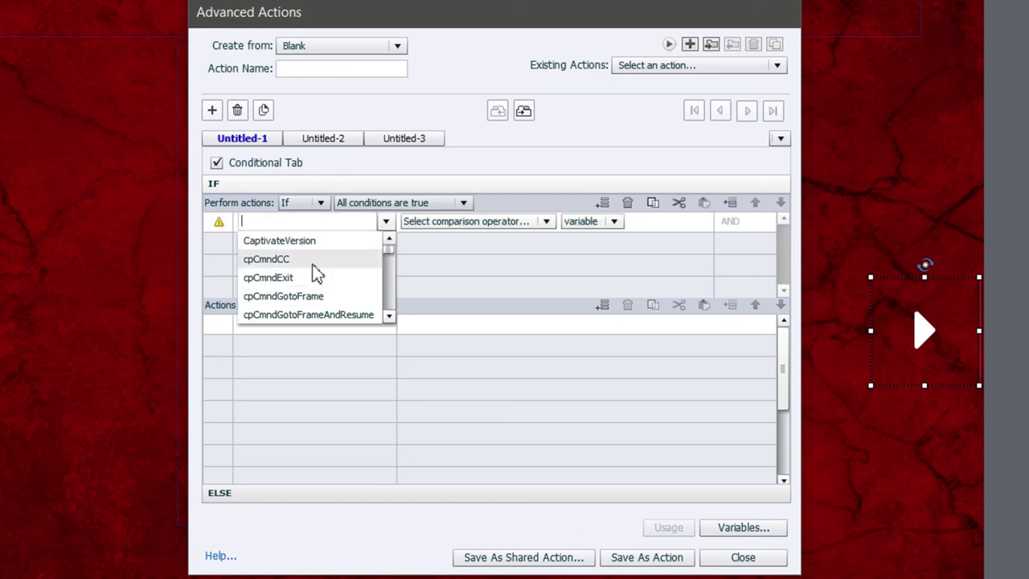
text(v)
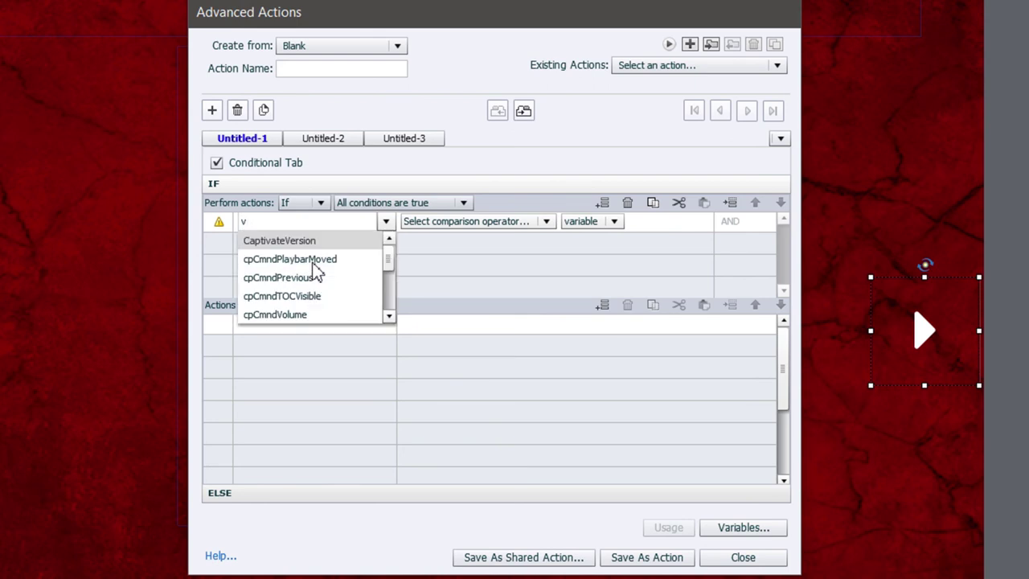
text(_Carousel_Tracker)
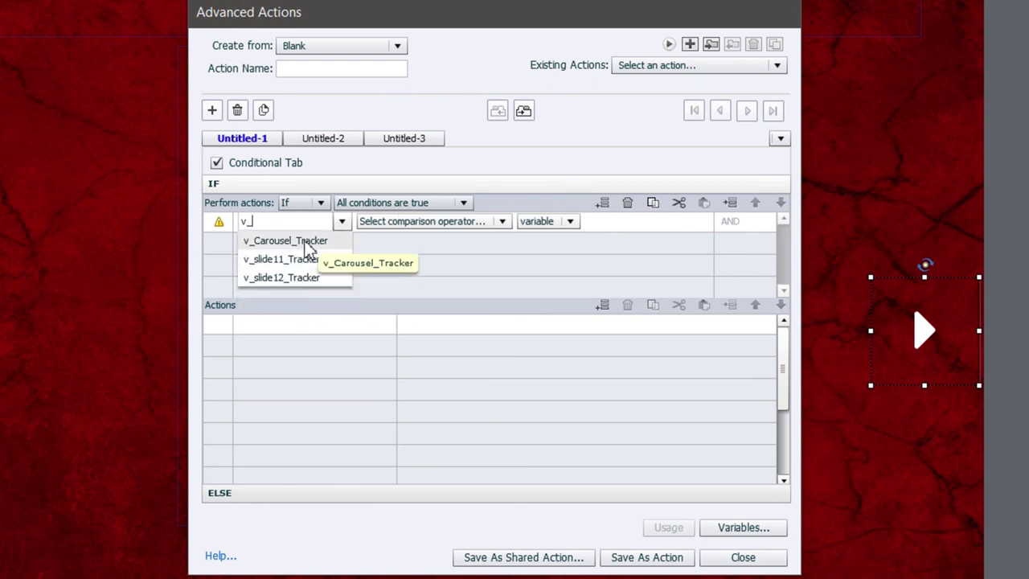
click(310, 248)
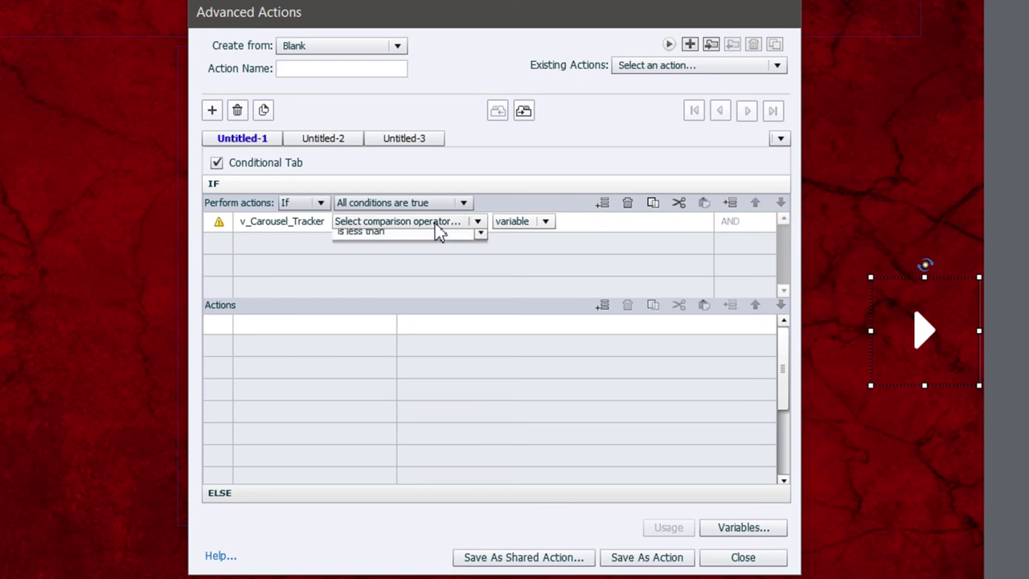
Complete the IF condition with the operator greater or equal to and the literal 7.
click(439, 231)
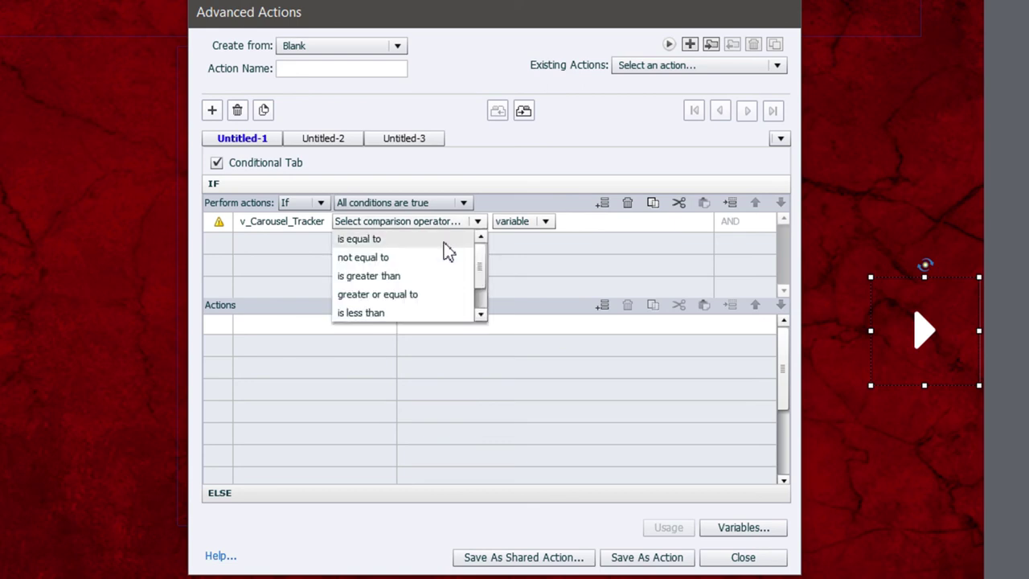
click(443, 294)
click(473, 228)
click(473, 262)
text(7)
key(Return)
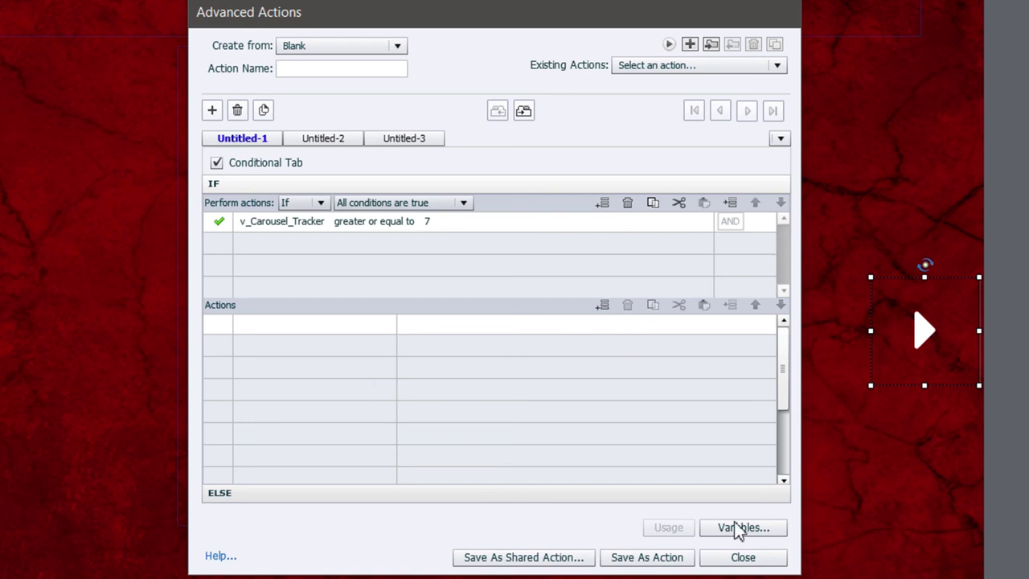
Add a Show action for Next_Button as the first action of the IF block.
double_click(260, 325)
text(st)
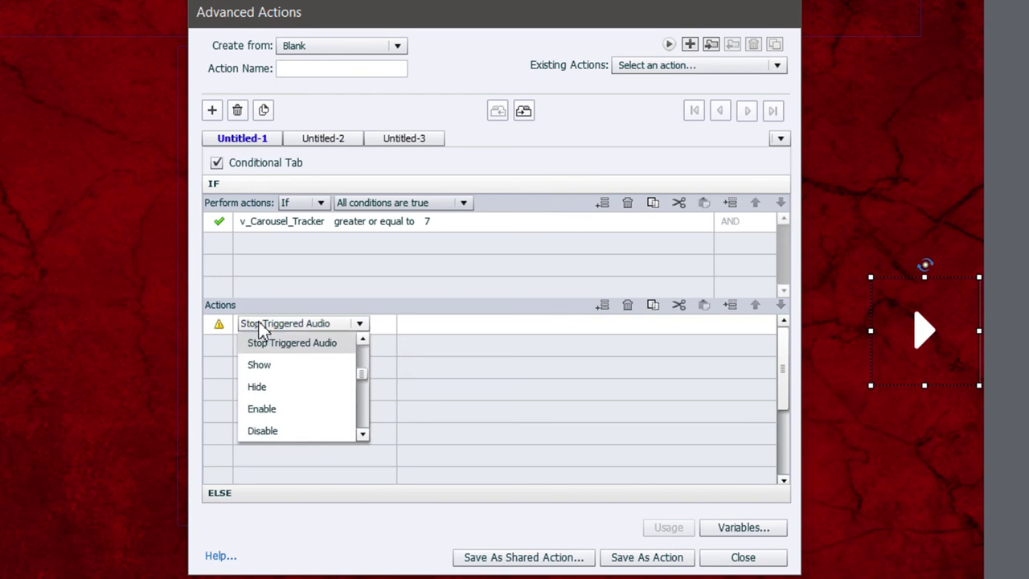
click(269, 368)
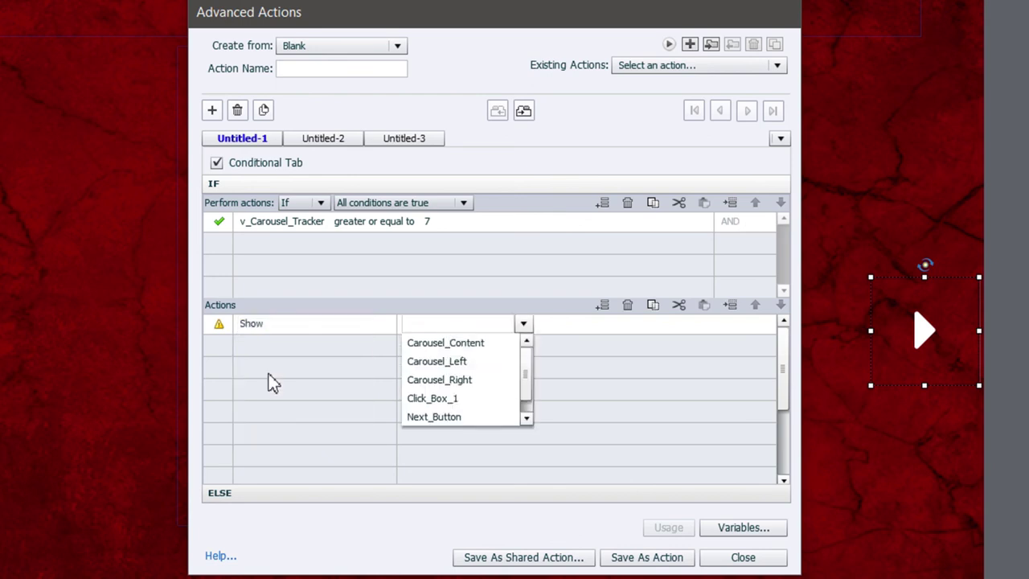
text(next)
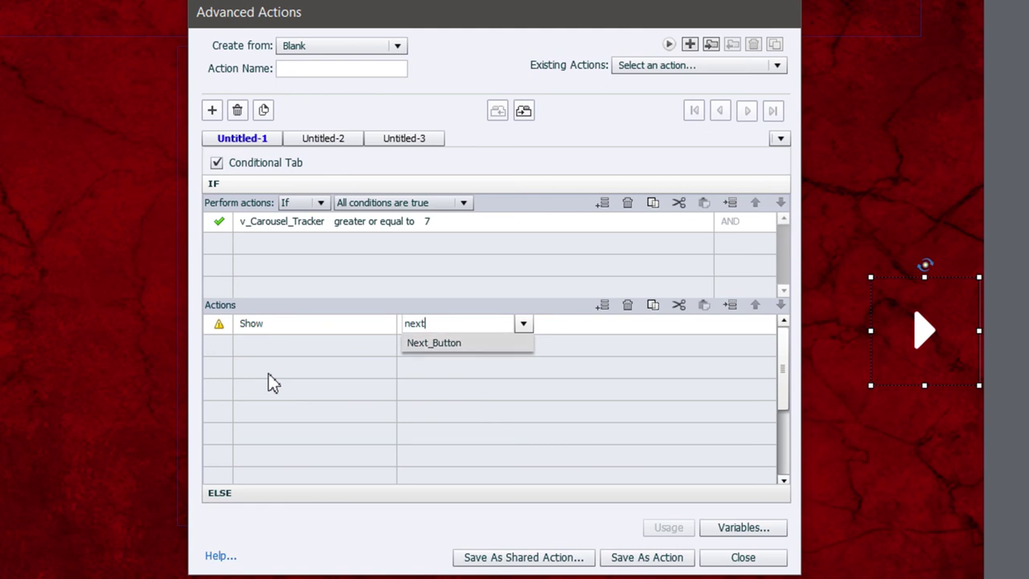
key(Return)
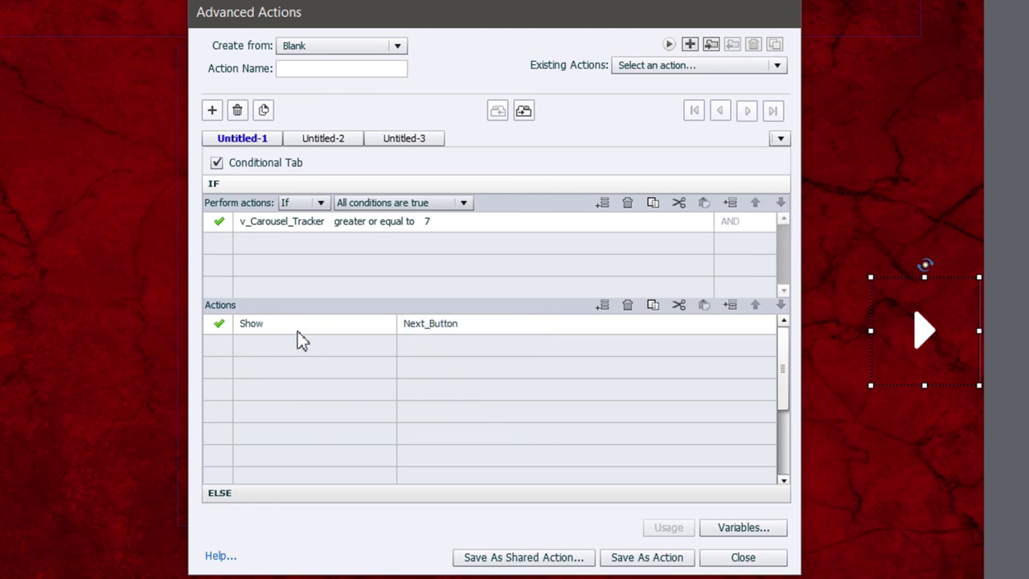
Add a Hide action for Carousel_Right as the second action of the IF block.
click(256, 351)
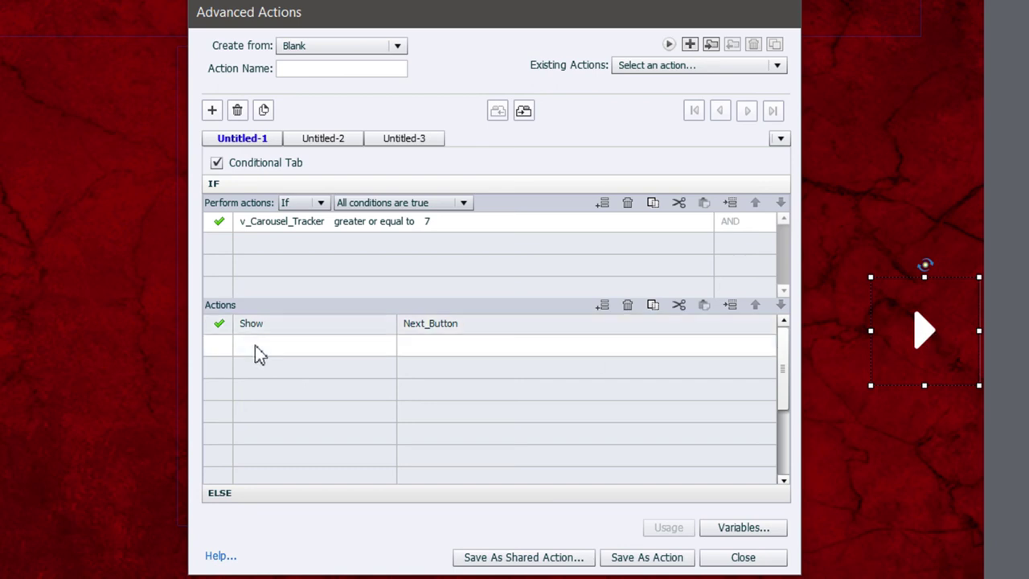
click(256, 352)
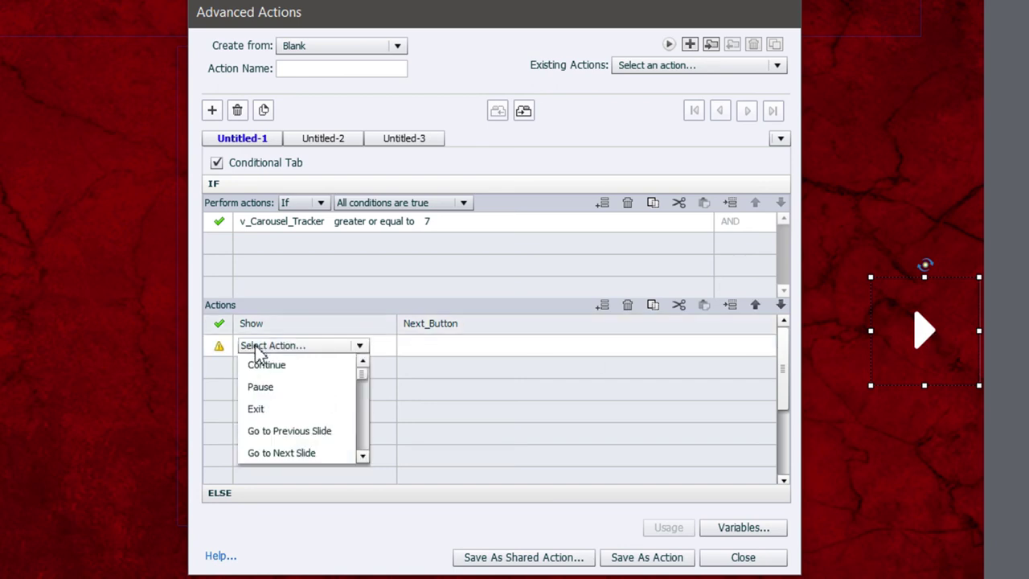
key(h)
click(261, 366)
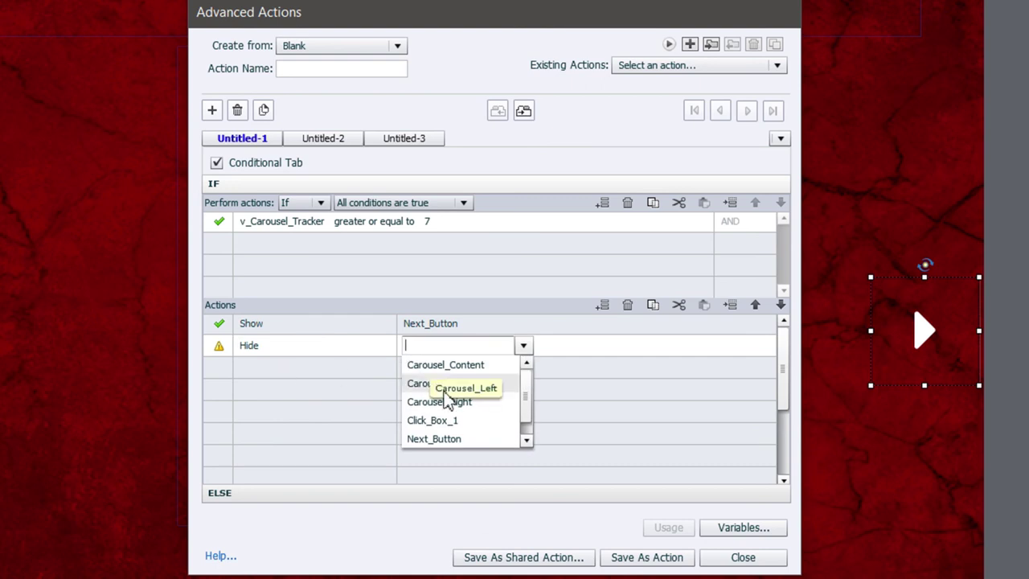
click(472, 407)
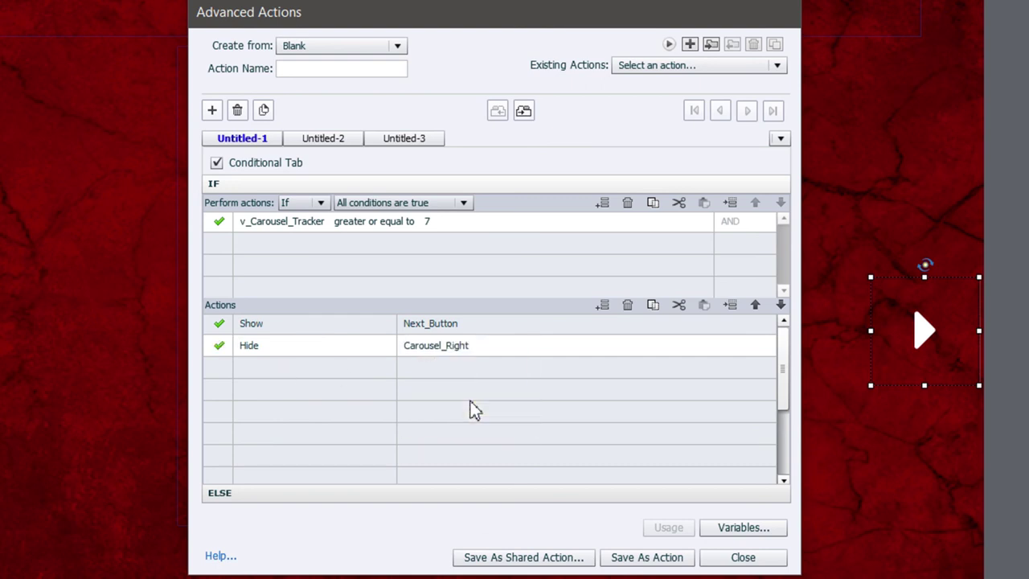
Add a Show action for Carousel_Left as the third action of the IF block.
click(246, 374)
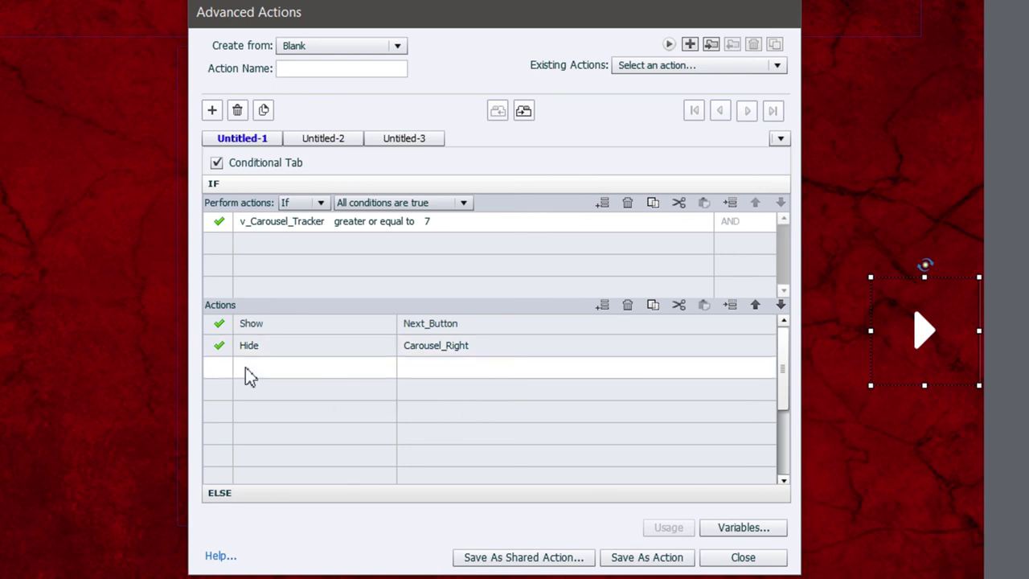
key(s)
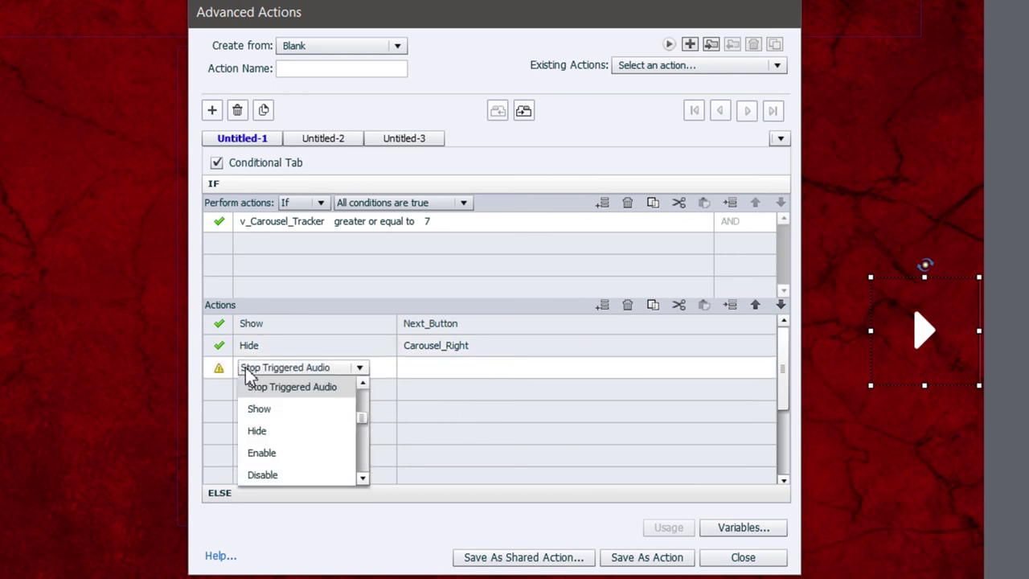
click(273, 410)
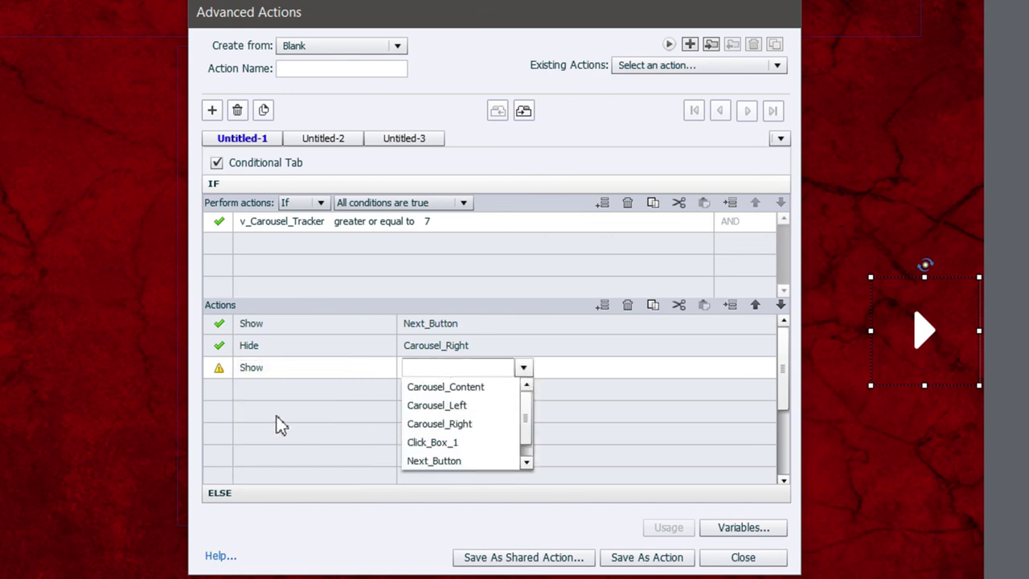
click(434, 406)
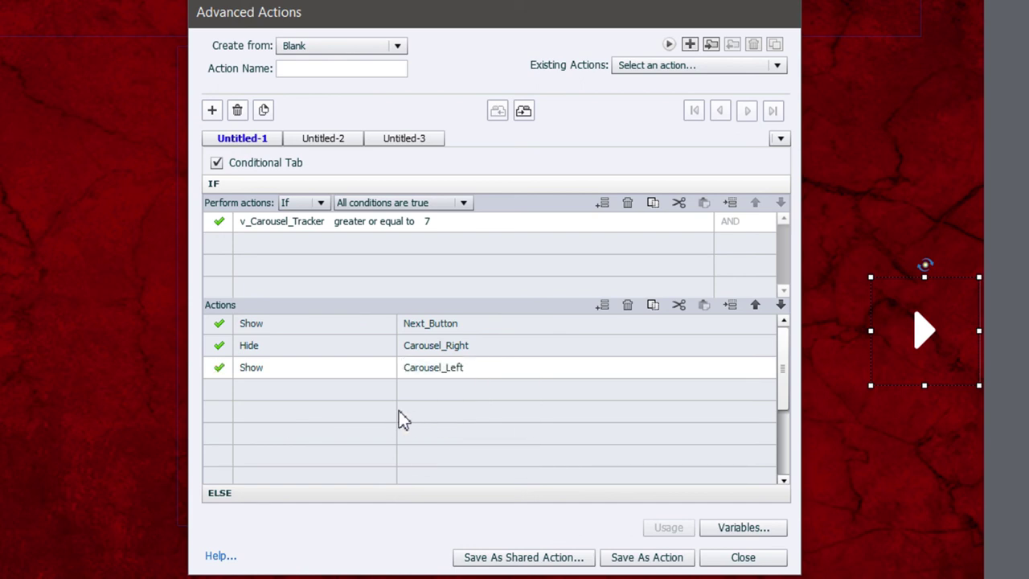
Add a Go To Next State action for Carousel_Content as the fourth action of the IF block.
click(254, 391)
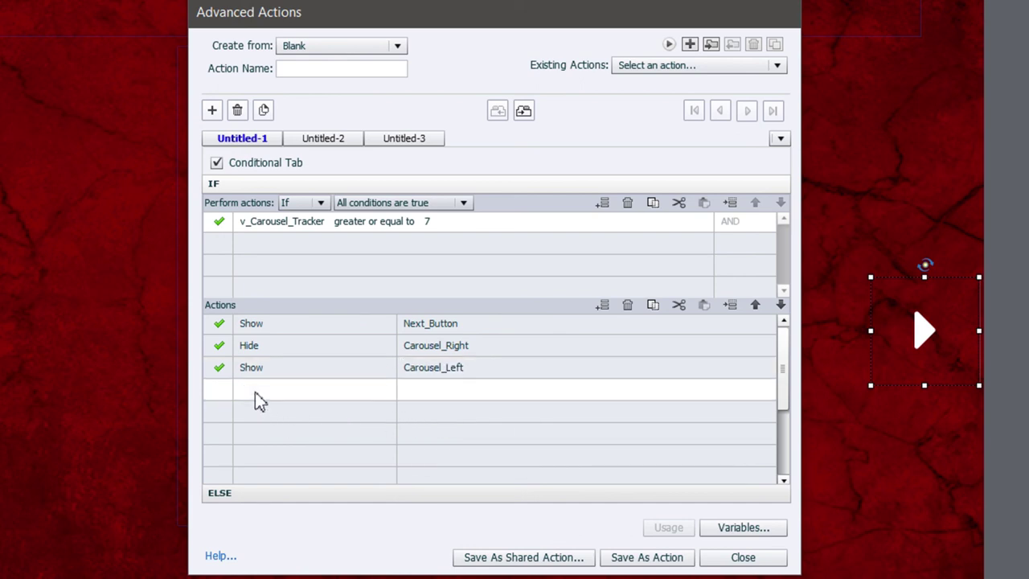
key(g)
key(g)
key(g)
key(g)
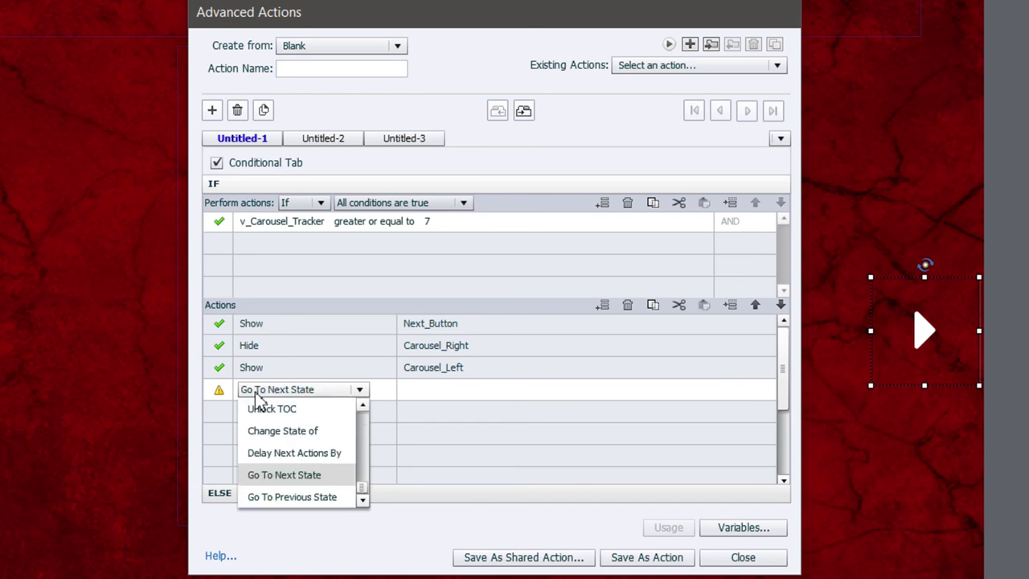
key(g)
key(g)
key(g)
key(g)
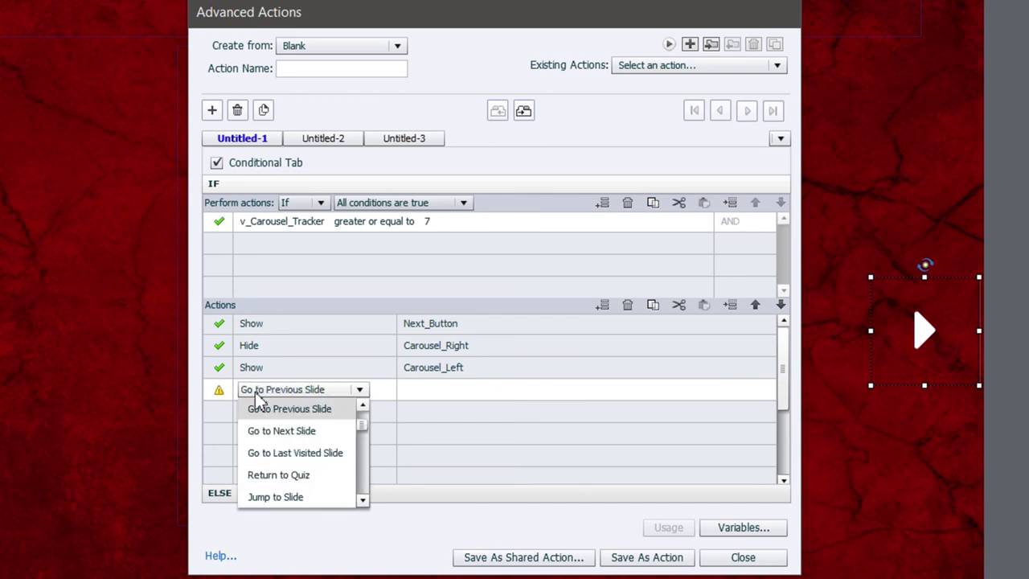
key(g)
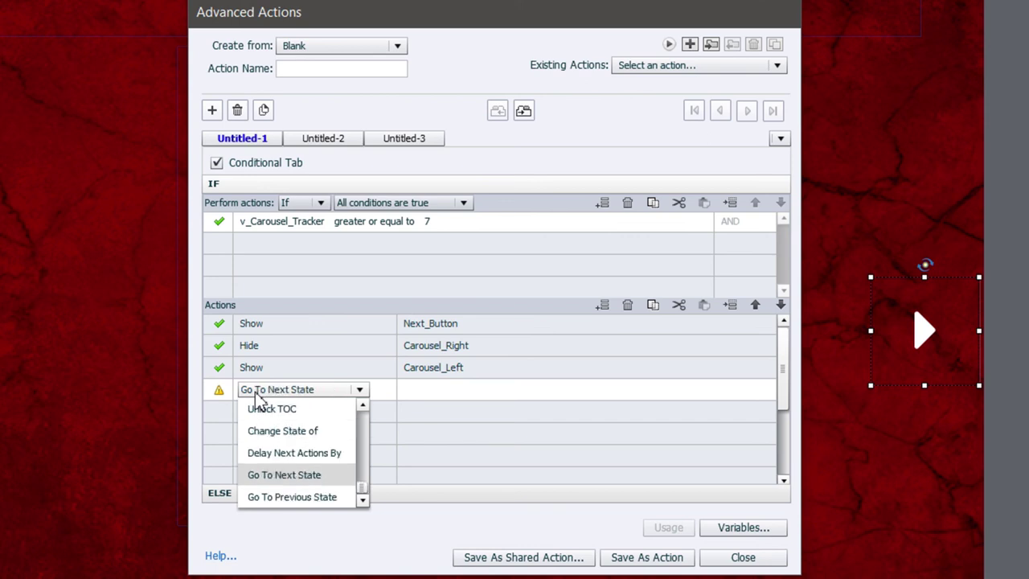
click(295, 475)
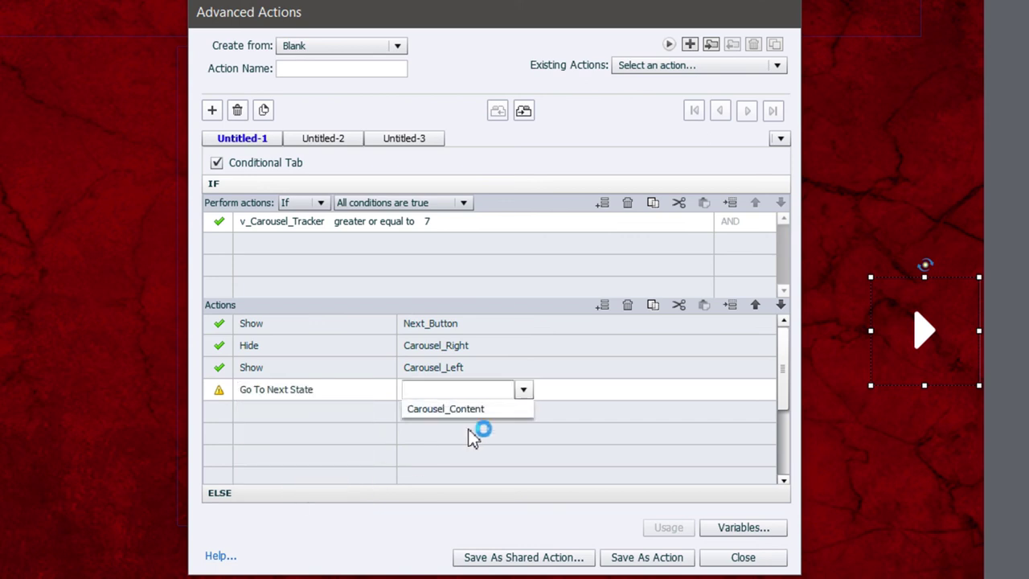
click(494, 411)
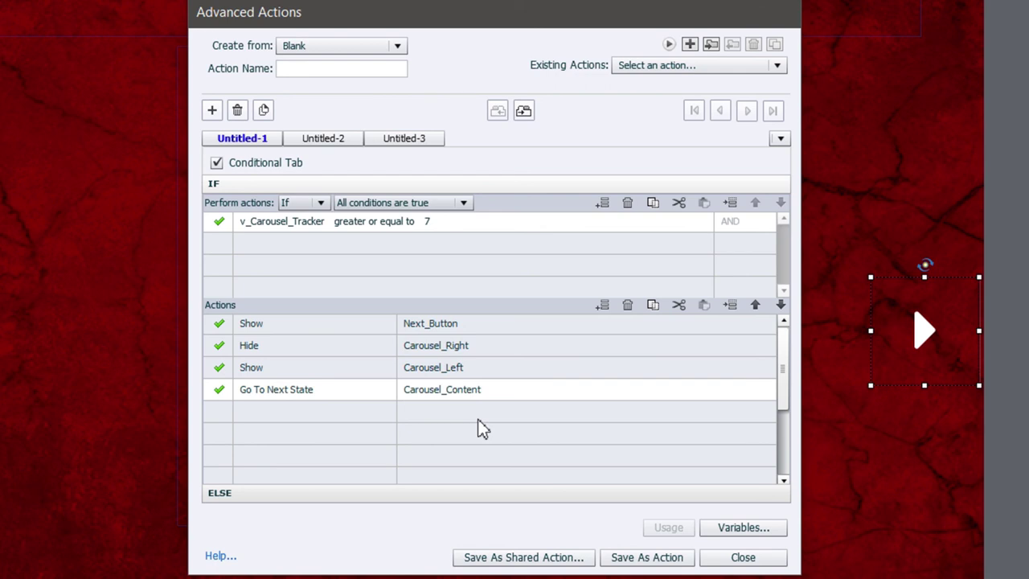
Add an Increment action that raises v_Carousel_Tracker by 1 as the fifth action of the IF block.
double_click(281, 419)
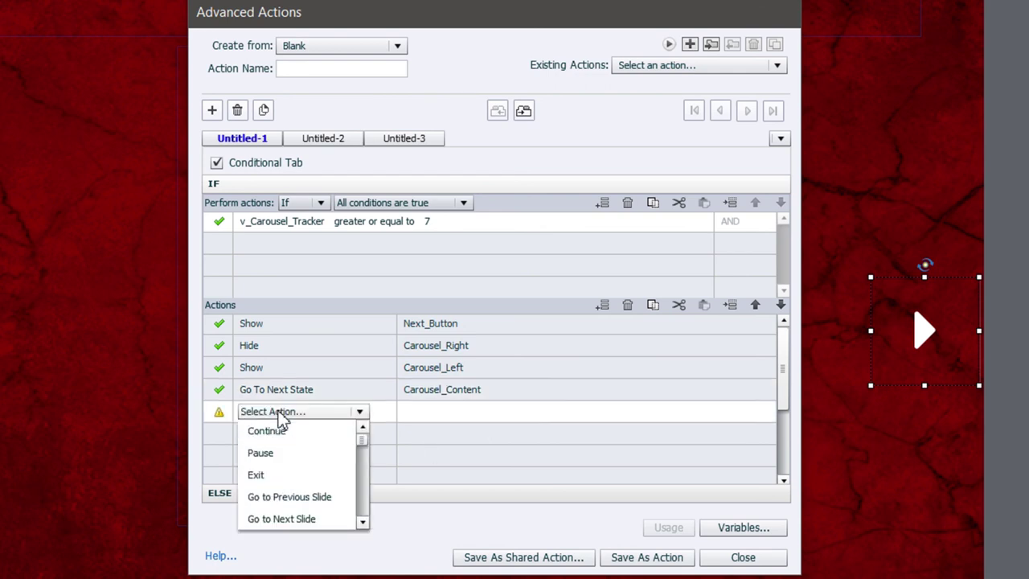
text(i)
key(Return)
text(v_)
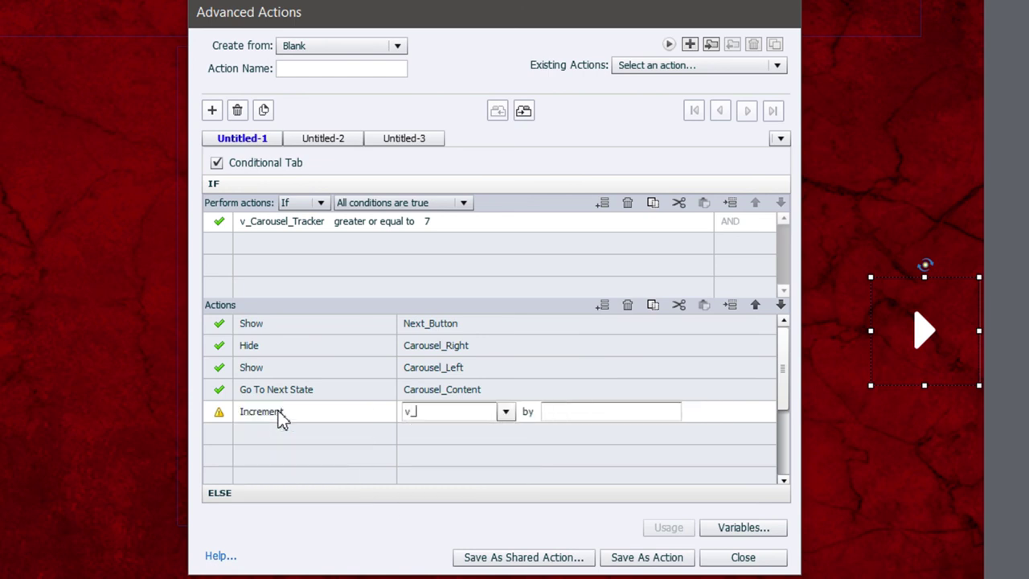
key(Down)
key(Return)
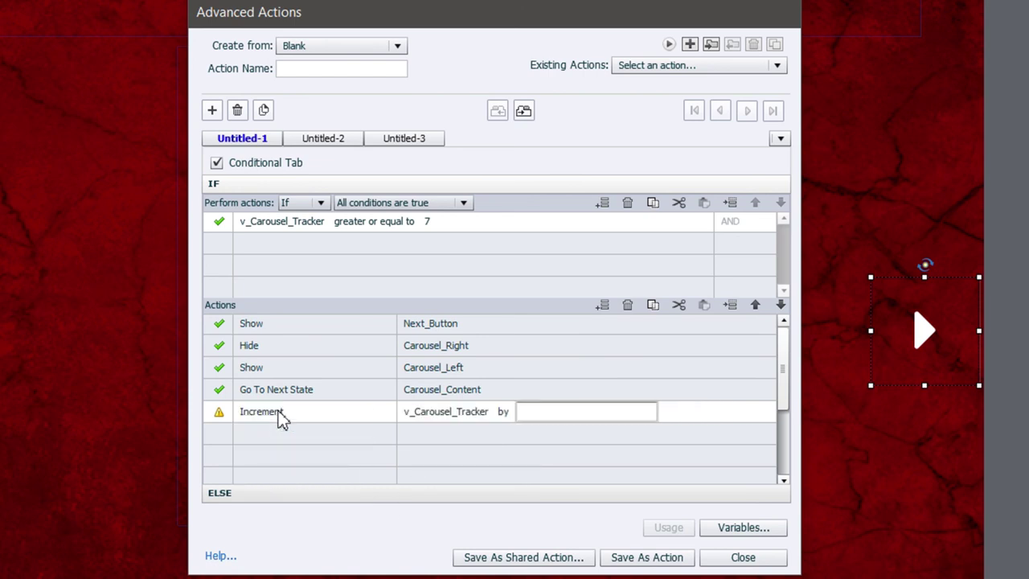
text(1)
key(Return)
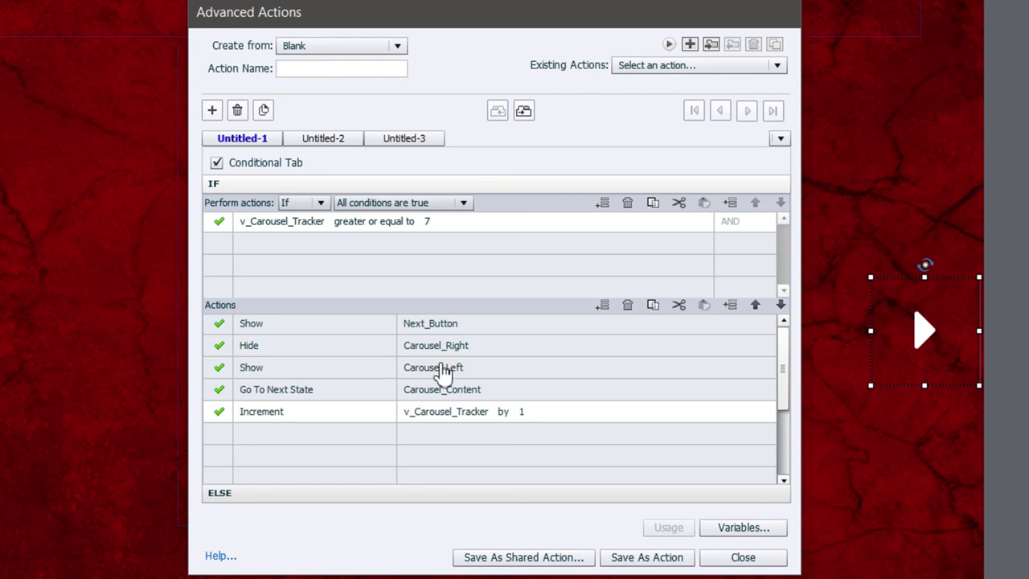
Copy the Show Carousel_Left, Go To Next State and Increment actions from the IF block into the ELSE block.
click(336, 366)
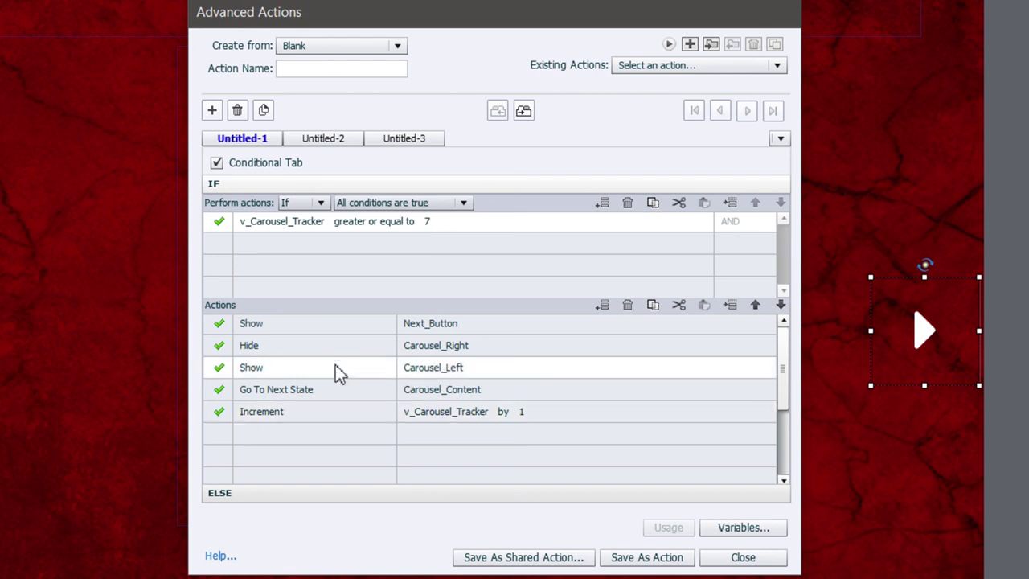
shift+click(334, 415)
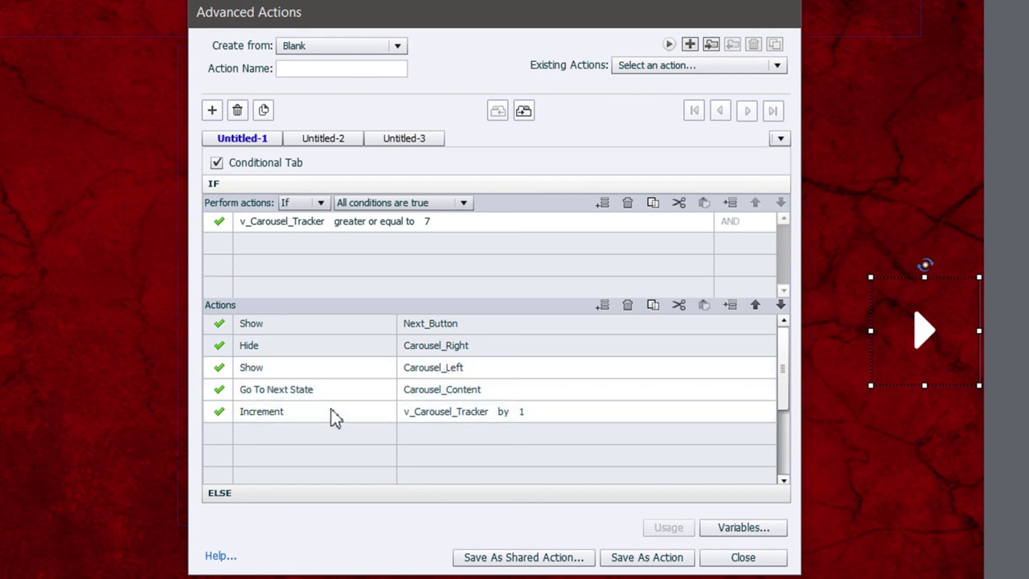
click(653, 306)
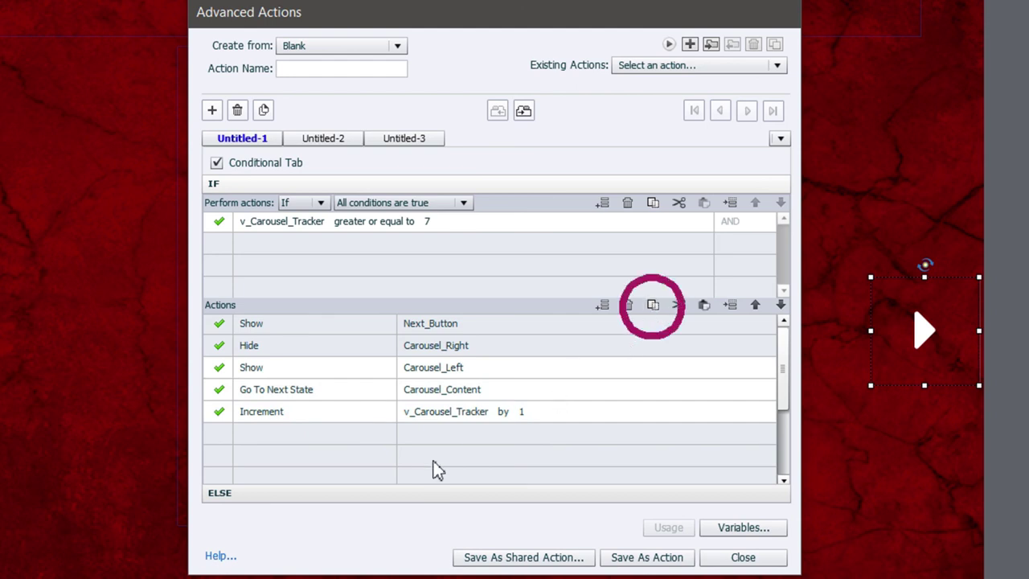
click(354, 494)
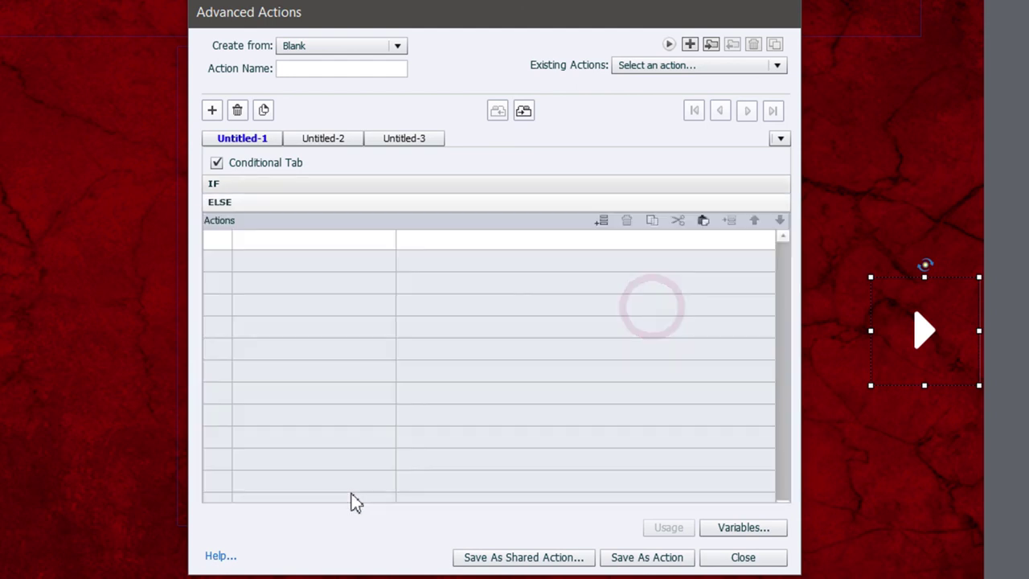
click(703, 222)
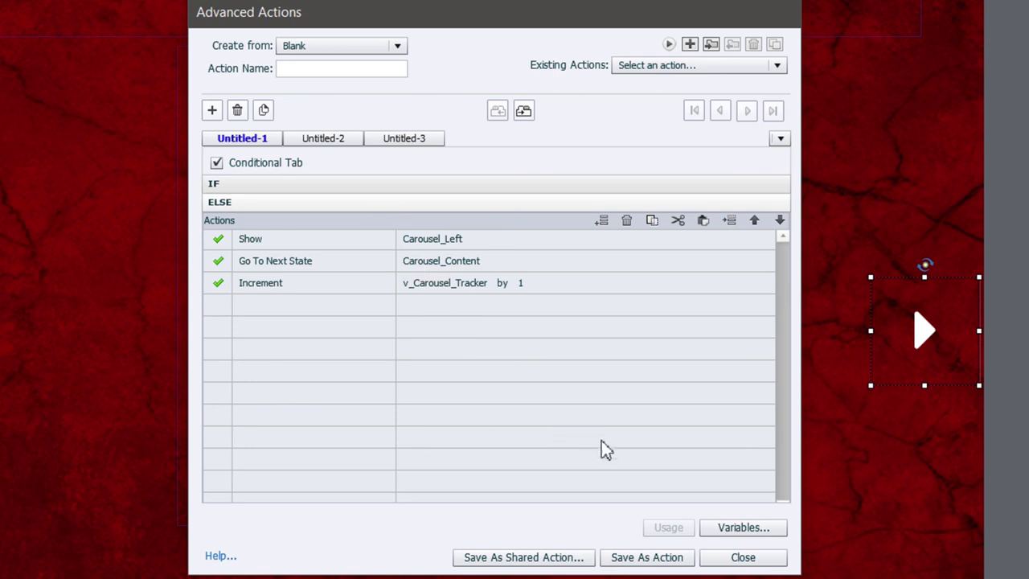
Name the advanced action Right_Carousel, save it and close the Advanced Actions dialog.
click(664, 563)
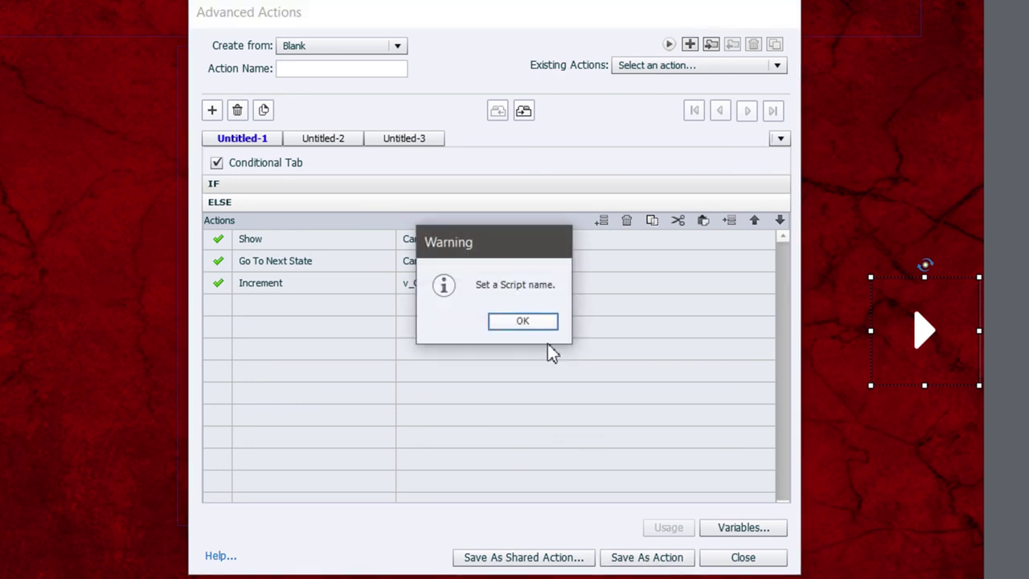
click(523, 322)
click(296, 73)
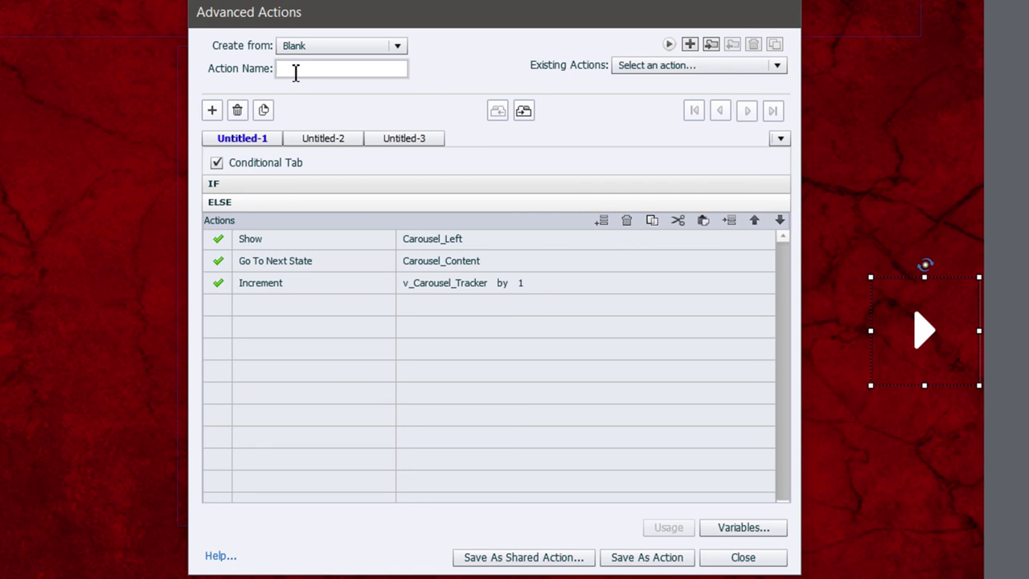
click(689, 68)
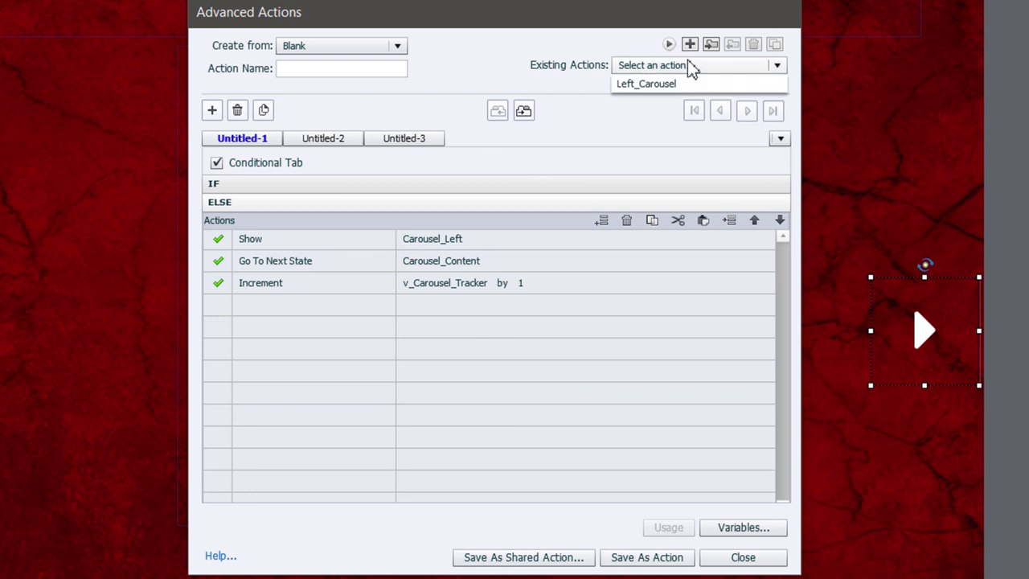
click(689, 66)
click(296, 71)
text(Righ)
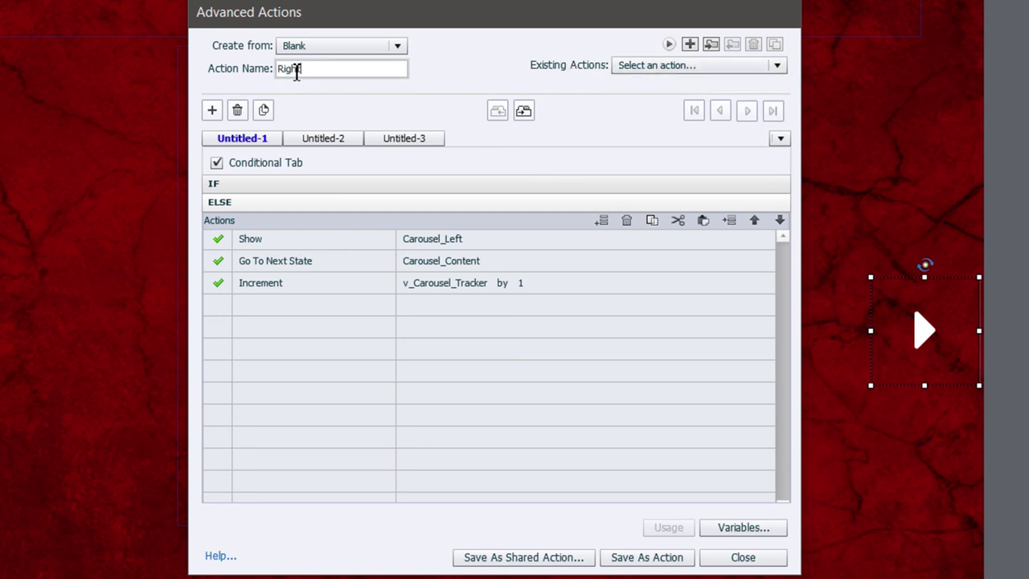
text(t_Carousel)
click(647, 559)
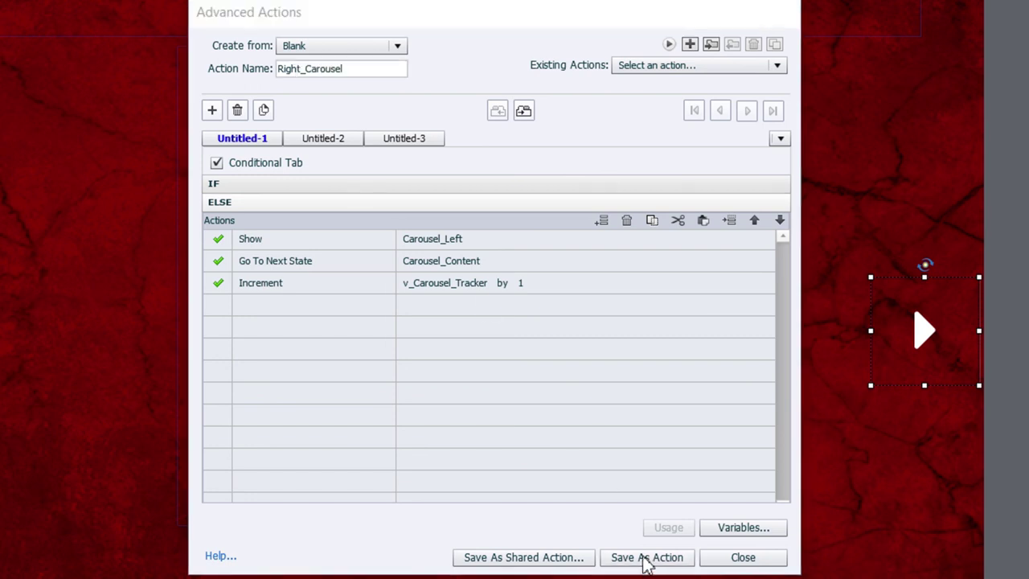
click(539, 327)
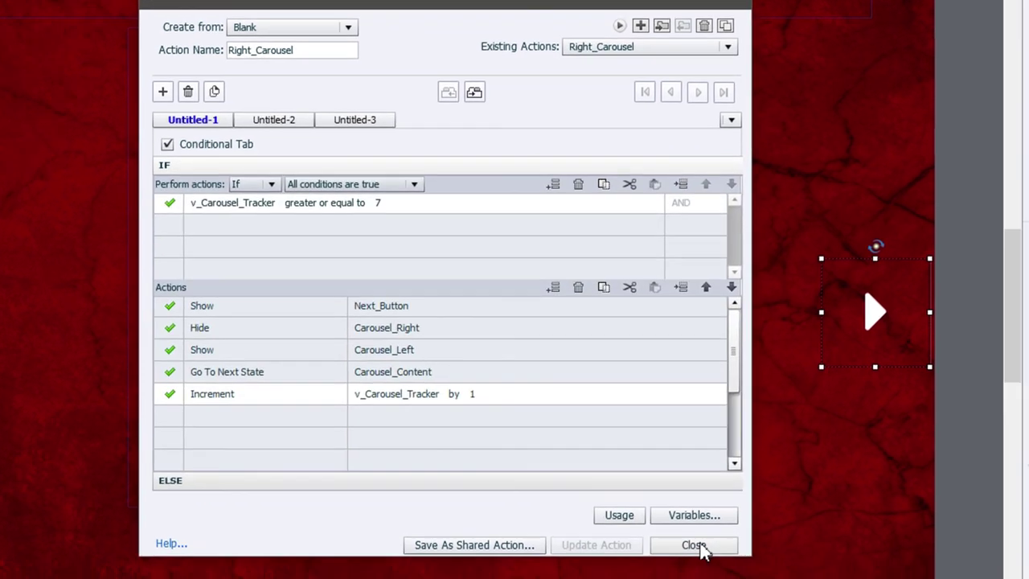
click(743, 558)
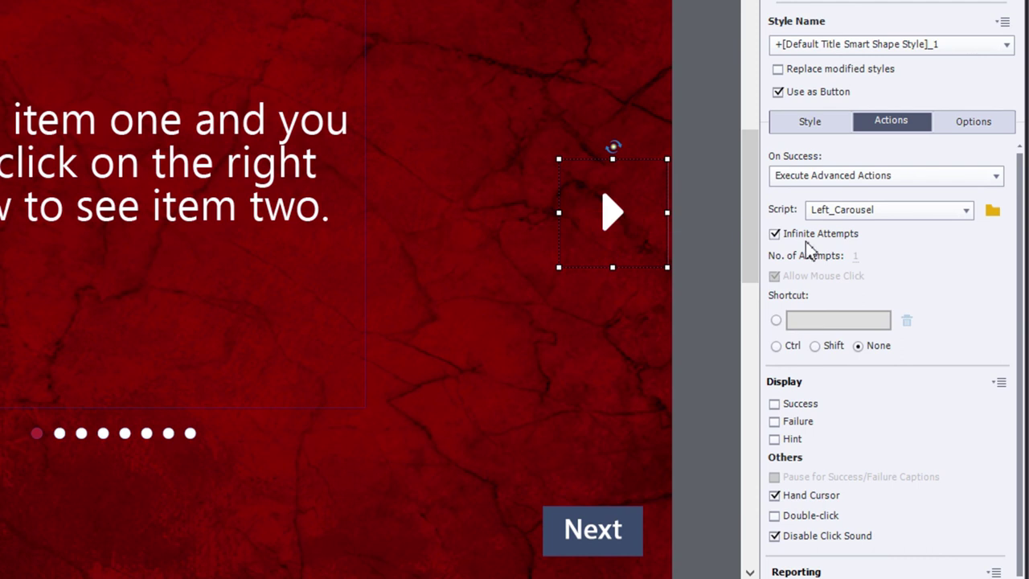
Assign the Right_Carousel script to the right arrow button's success action.
click(888, 211)
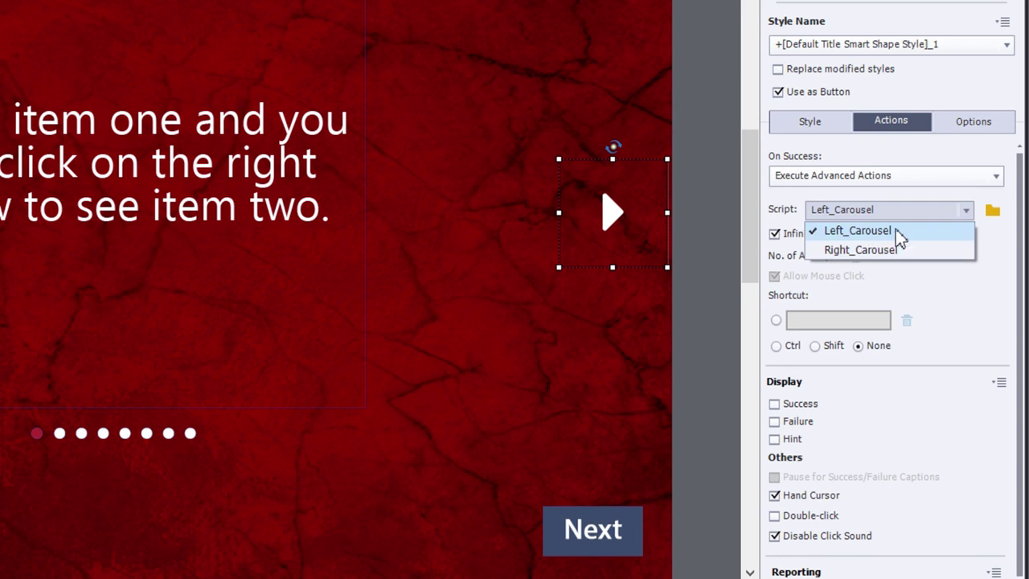
click(908, 251)
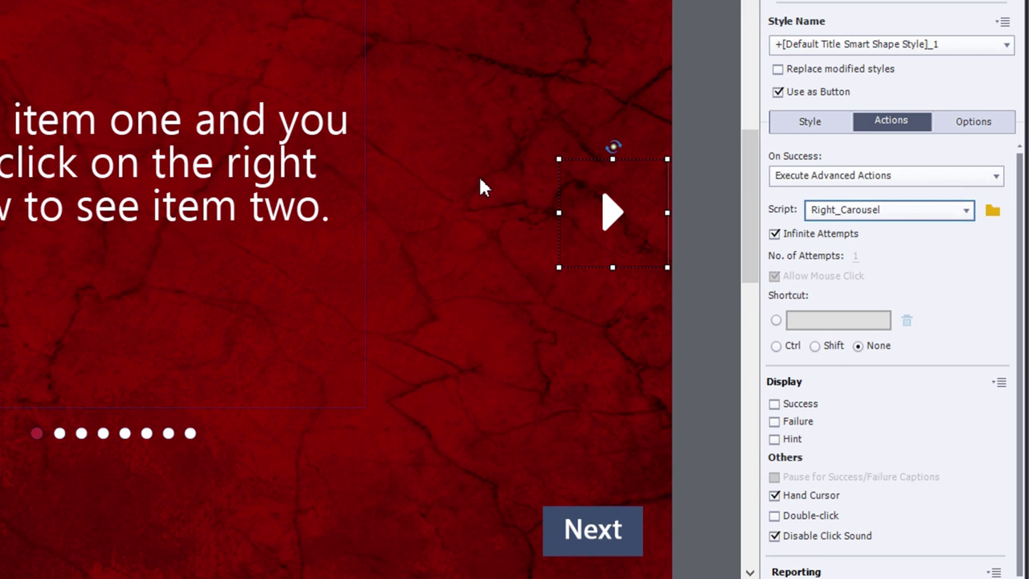
Check the Next button's output visibility and set the Carousel_Left arrow to be initially hidden in output.
click(607, 547)
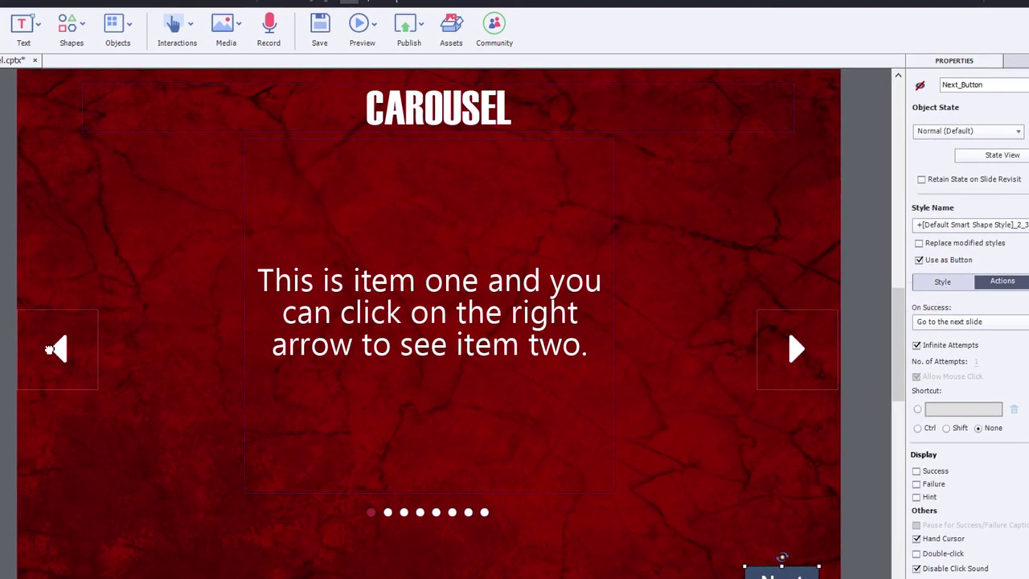
click(54, 351)
click(919, 86)
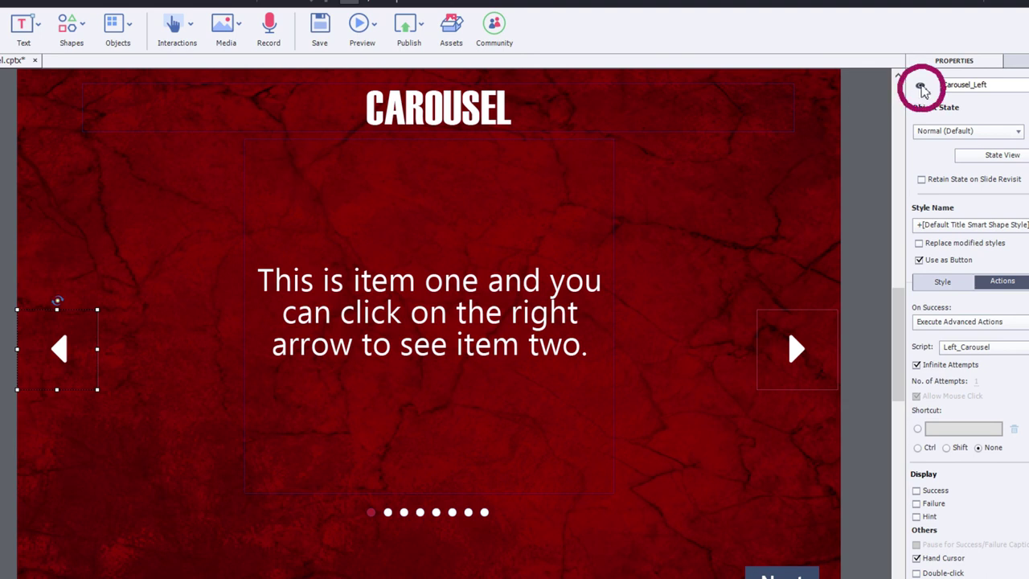
Select the small click box at the slide's lower-left corner and examine its action, shortcut and pause settings.
scroll(854, 201, down, 1)
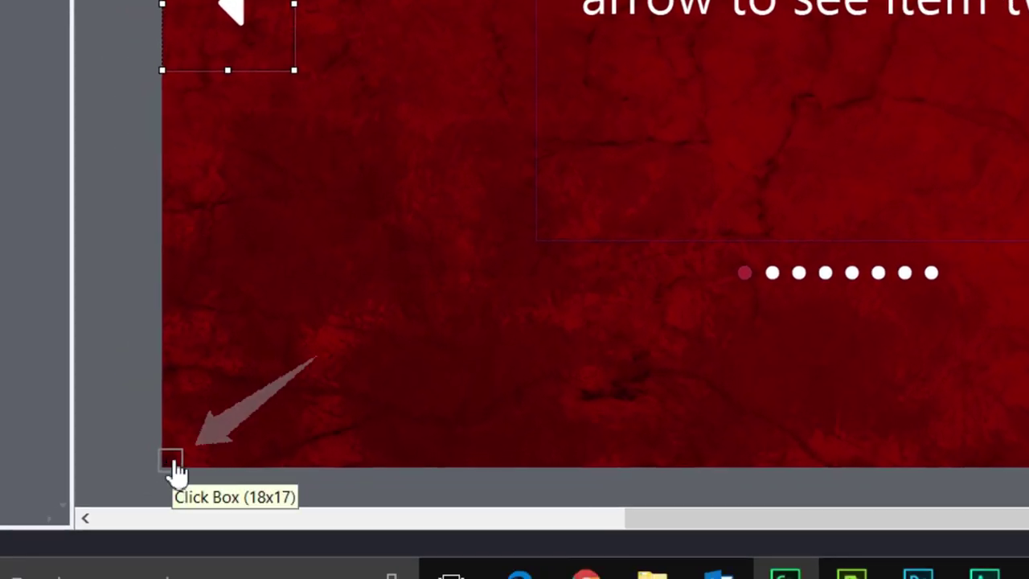
click(173, 462)
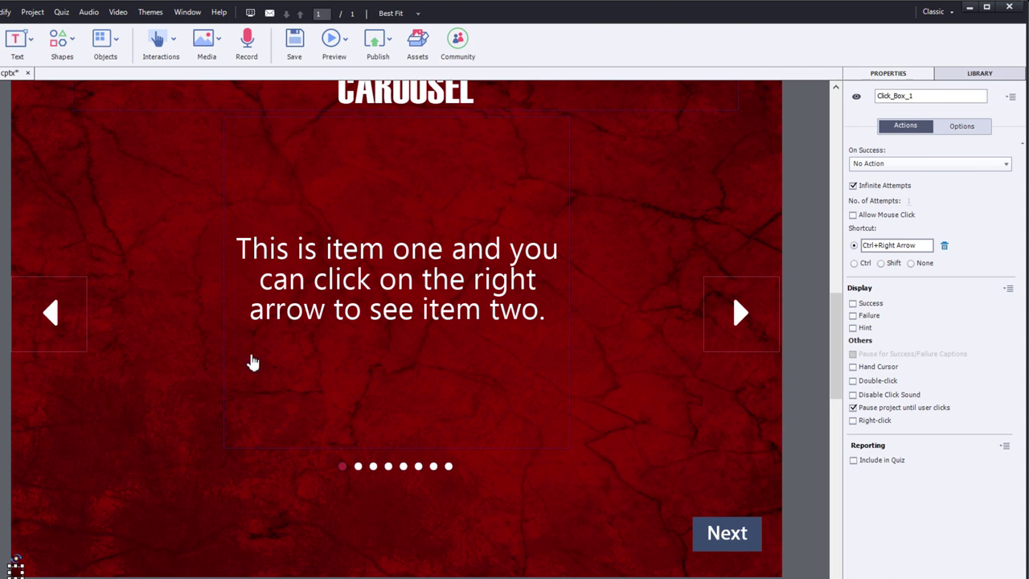
scroll(678, 439, up, 1)
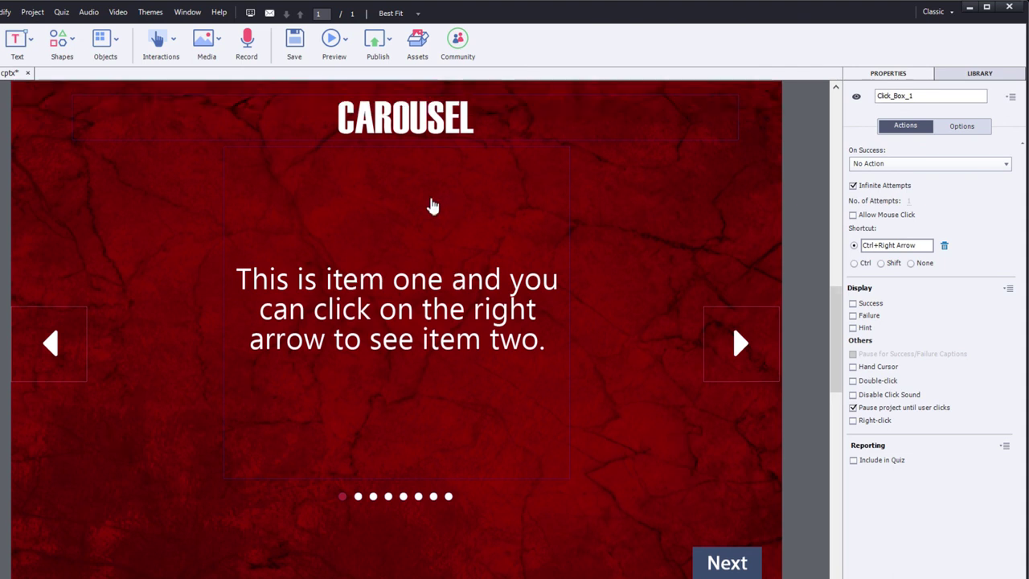
Preview the project as HTML5 in the browser and advance the carousel to item two.
click(344, 40)
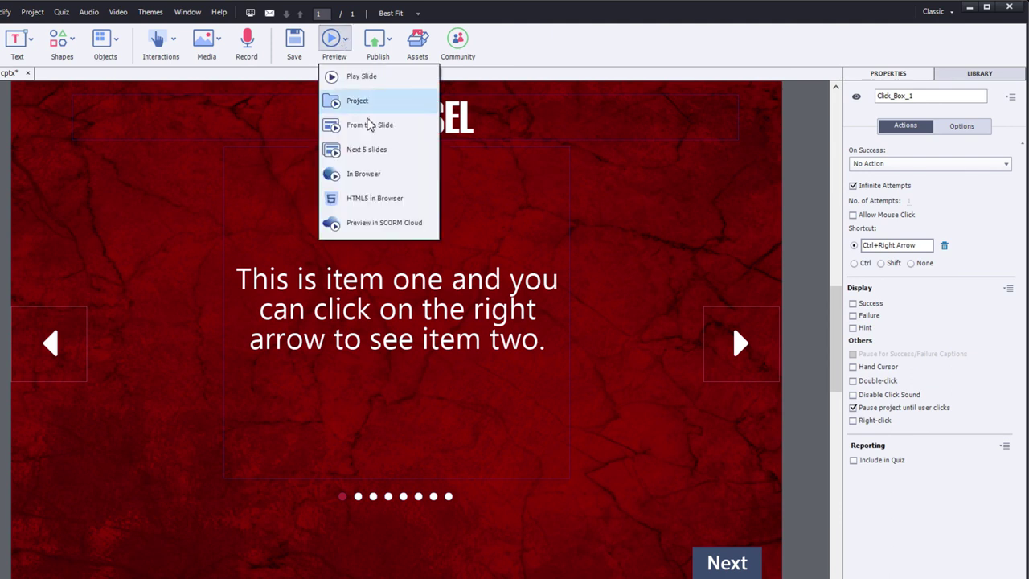
click(377, 197)
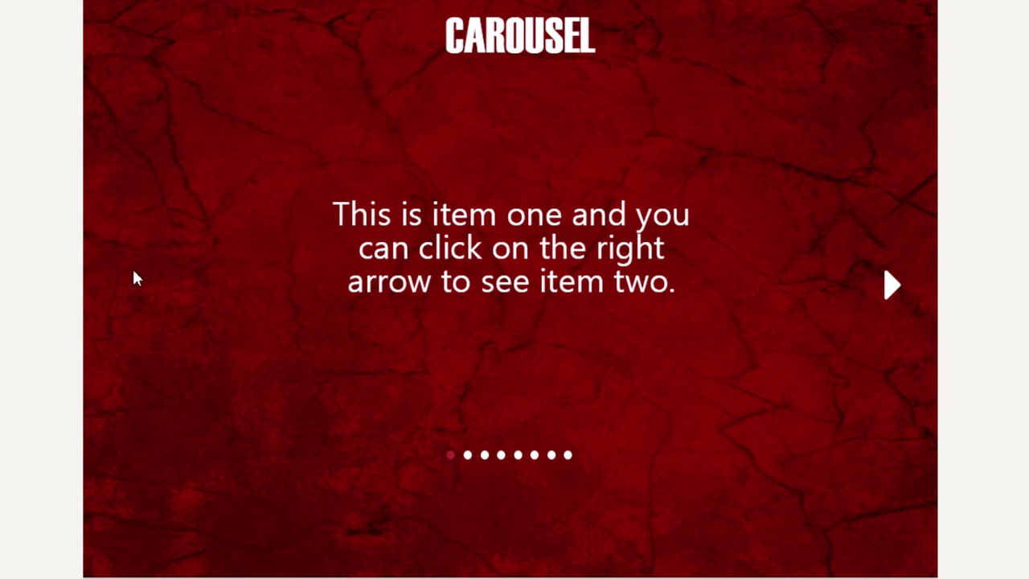
click(890, 292)
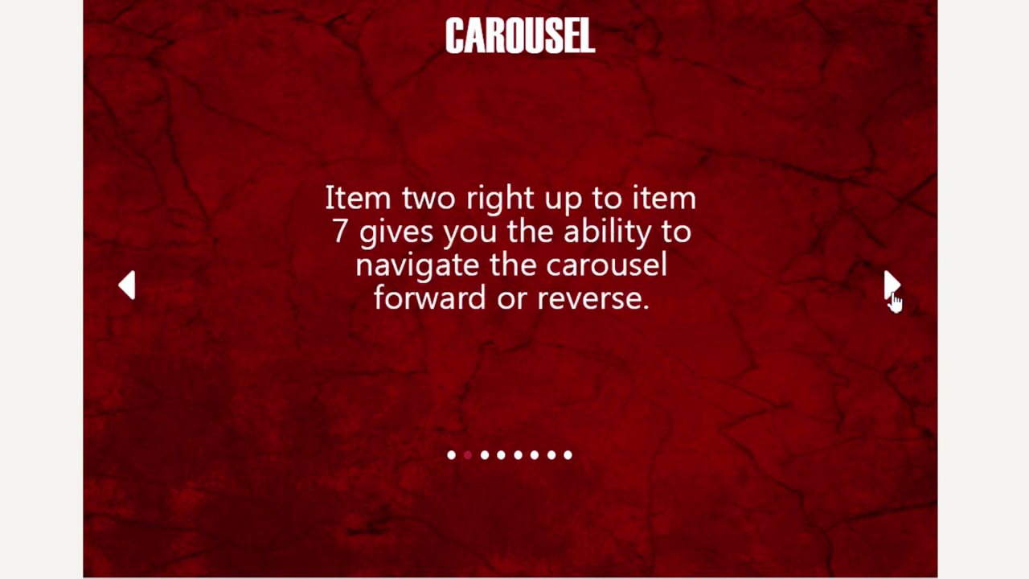